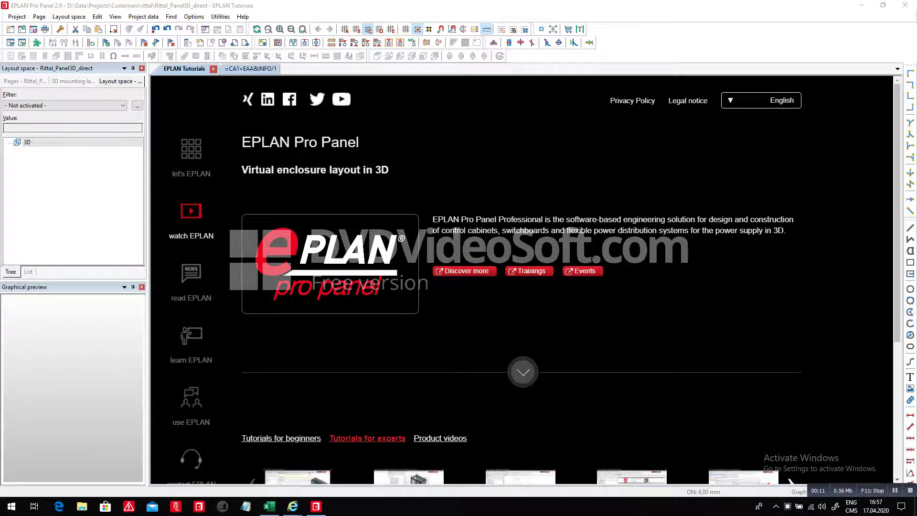
# Switch to the NFPA_bas005_Bom workbook in Excel and examine the quantity and order number of the first part.
pyautogui.click(269, 507)
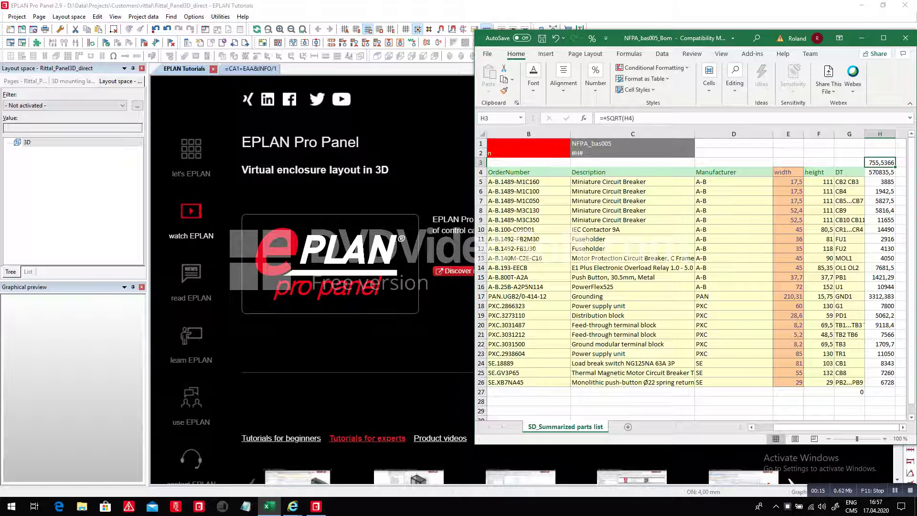
pyautogui.hscroll(-1, 691, 277)
pyautogui.click(502, 182)
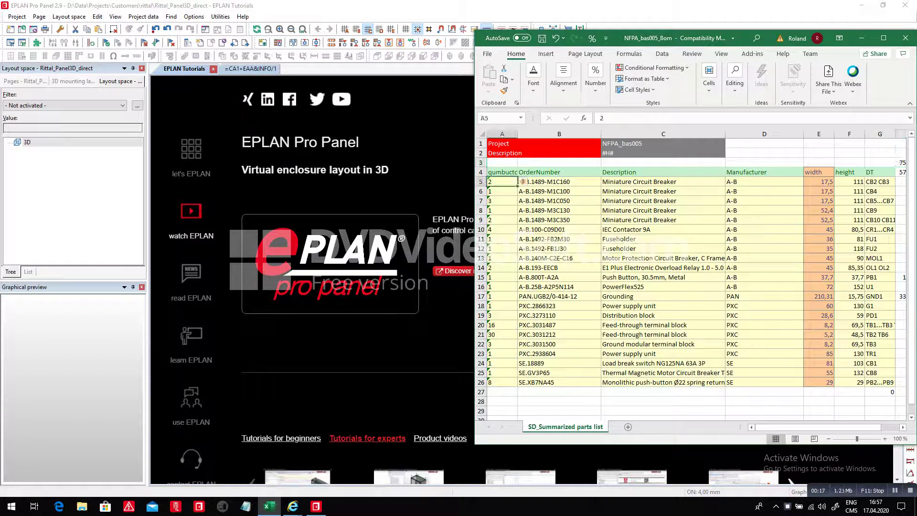
pyautogui.click(559, 181)
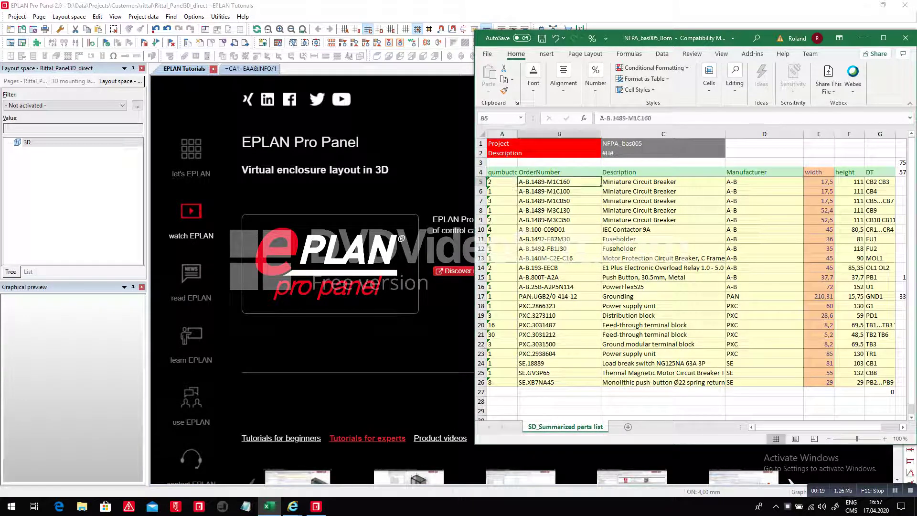
# Switch to EPLAN Pro Panel and open the 3D layout space of the Rittal_Panel3D_direct project.
pyautogui.hotkey('alt', 'Tab')
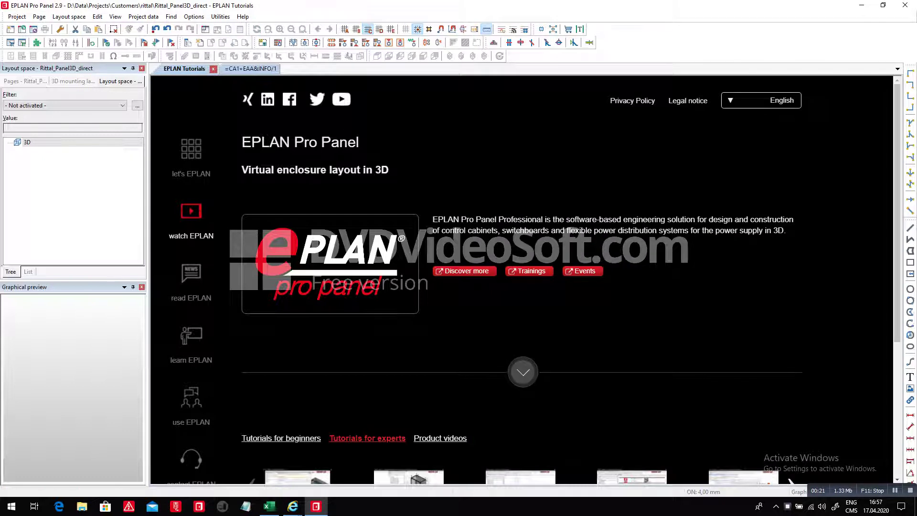
pyautogui.click(28, 142)
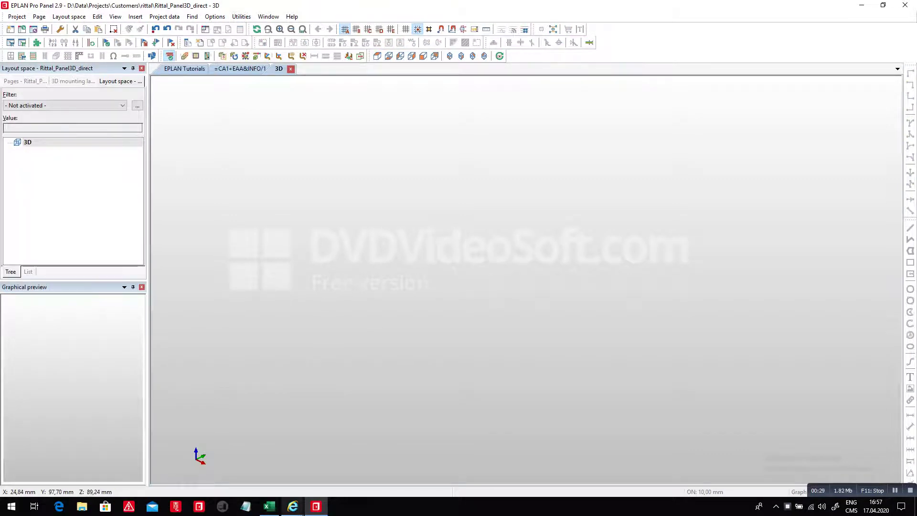
# Return to the Excel parts list and examine the first part's width, height and area formula in row 5.
pyautogui.moveTo(269, 506)
pyautogui.click(269, 467)
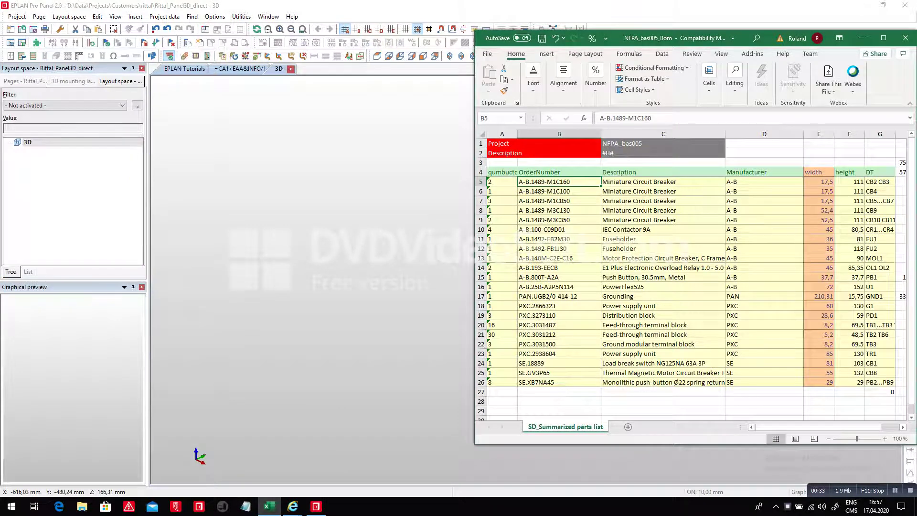
pyautogui.press('Right')
pyautogui.press('Right')
pyautogui.press('Right')
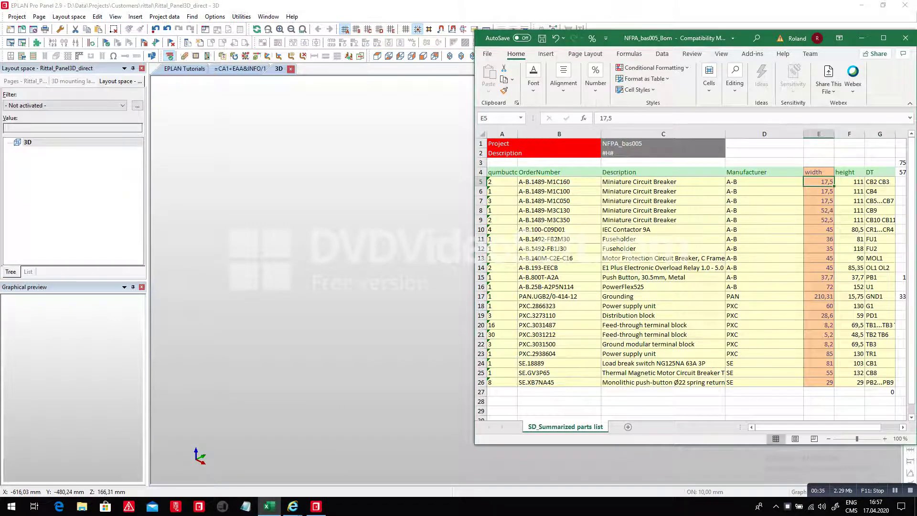
pyautogui.press('Right')
pyautogui.press('Right')
pyautogui.press('Right')
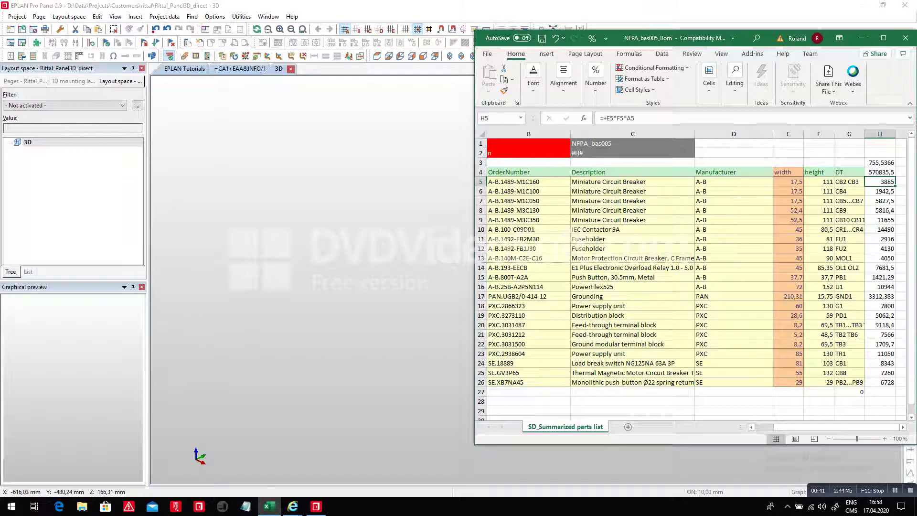
# Review the row 5 entries again, including the area formula, and examine the sum formula in H4 and the square-root formula in H3.
pyautogui.press('Left')
pyautogui.press('Left')
pyautogui.press('Left')
pyautogui.press('Left')
pyautogui.press('Left')
pyautogui.press('Left')
pyautogui.press('Left')
pyautogui.press('Right')
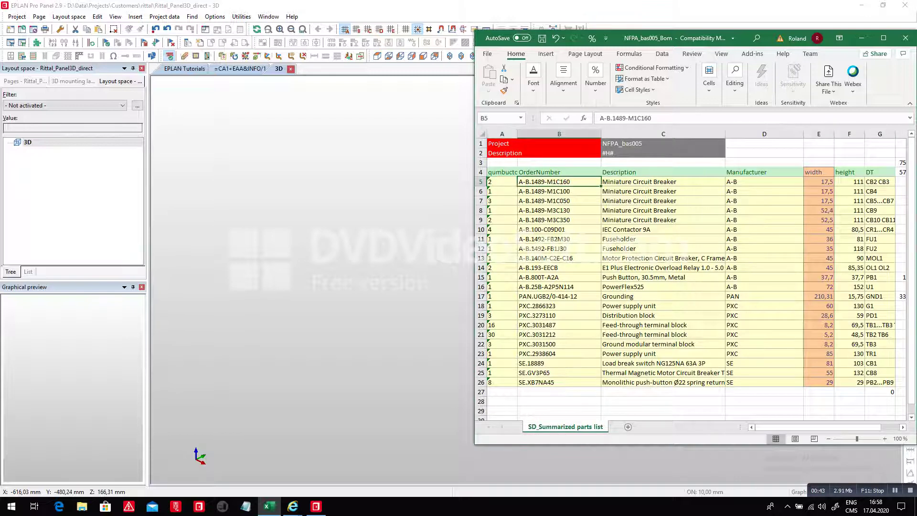
pyautogui.press('Right')
pyautogui.press('Right')
pyautogui.press('Right')
pyautogui.press('Right')
pyautogui.press('Right')
pyautogui.press('Right')
pyautogui.press('Right')
pyautogui.press('Right')
pyautogui.press('Left')
pyautogui.press('Left')
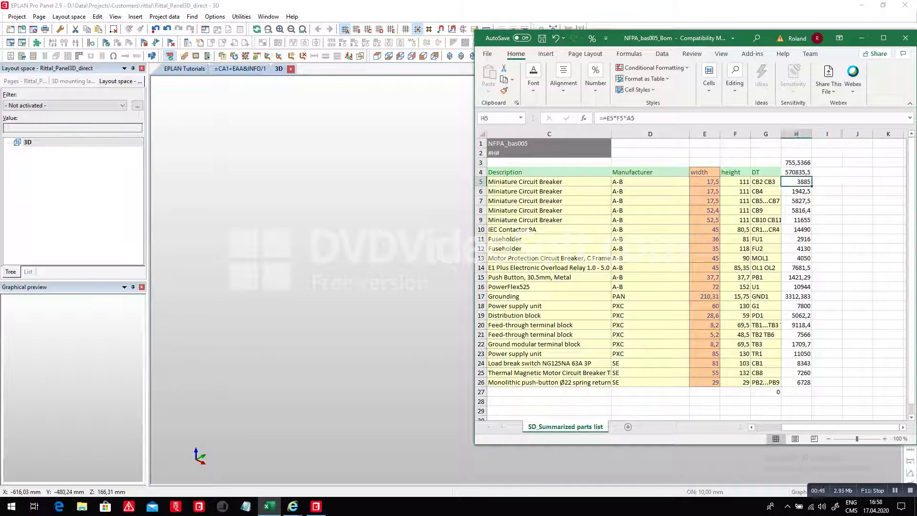
pyautogui.press('Up')
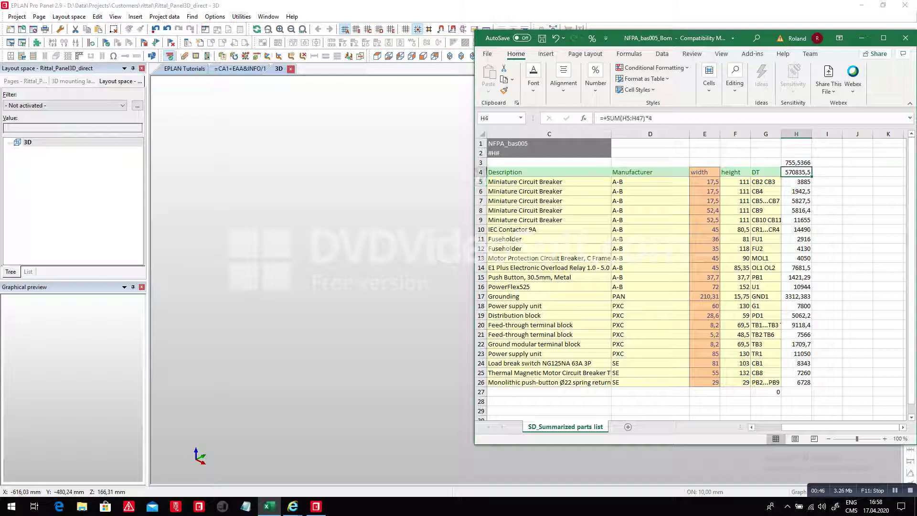
pyautogui.press('Up')
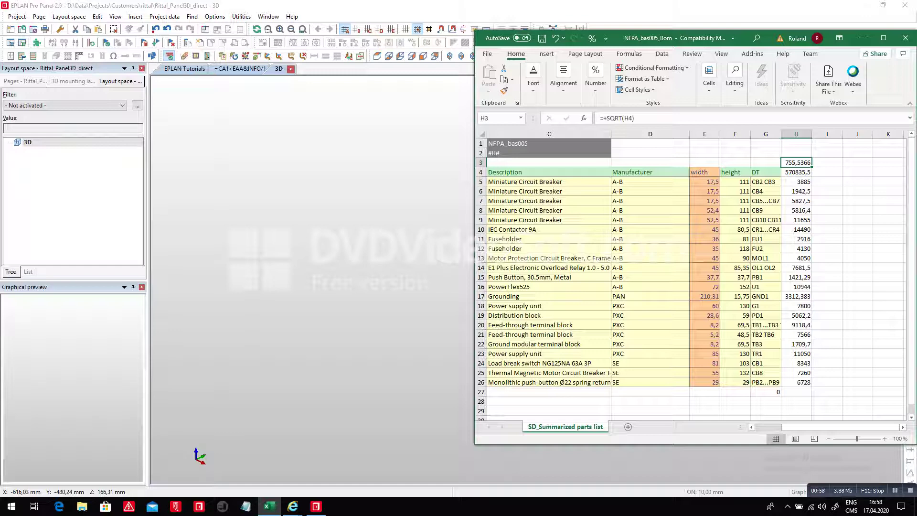
# Switch to Internet Explorer and examine EPLAN's Panel Building page.
pyautogui.hotkey('alt', 'Tab')
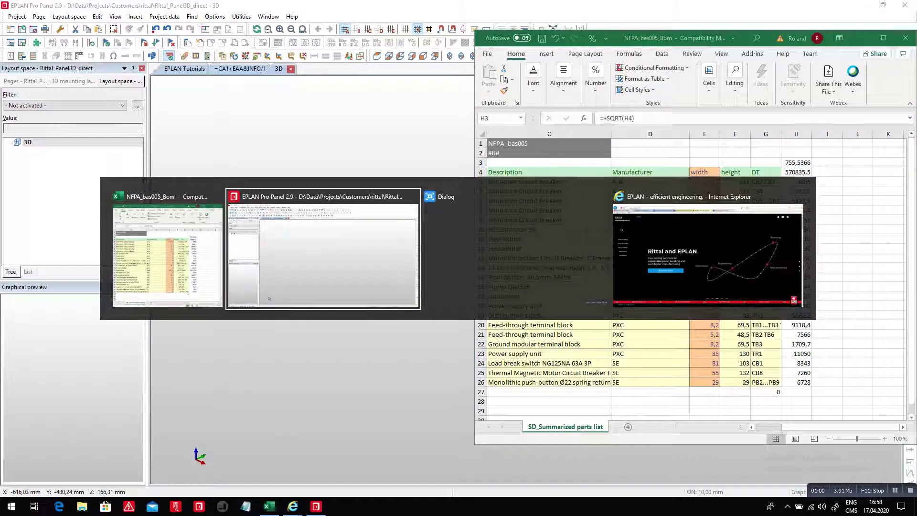
pyautogui.hotkey('alt', 'Tab')
pyautogui.hotkey('alt', 'Tab')
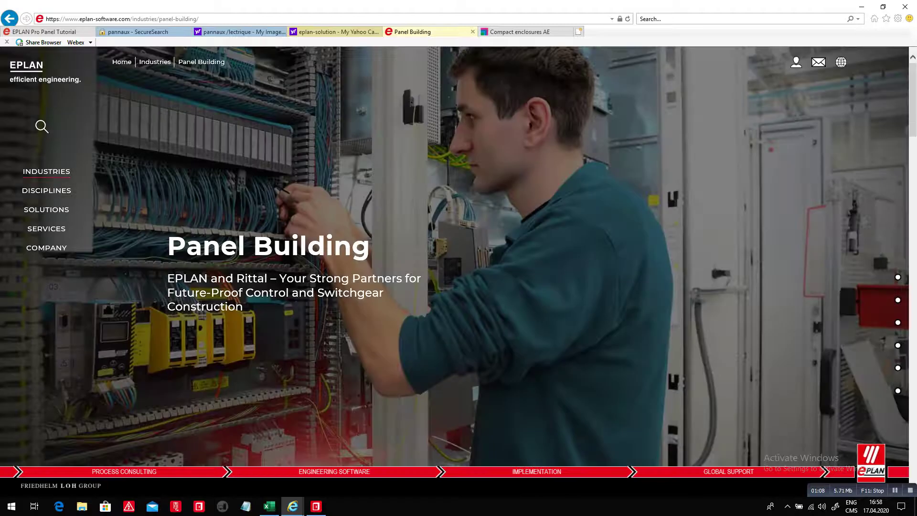
pyautogui.scroll(-3, 501, 273)
pyautogui.scroll(-4, 501, 272)
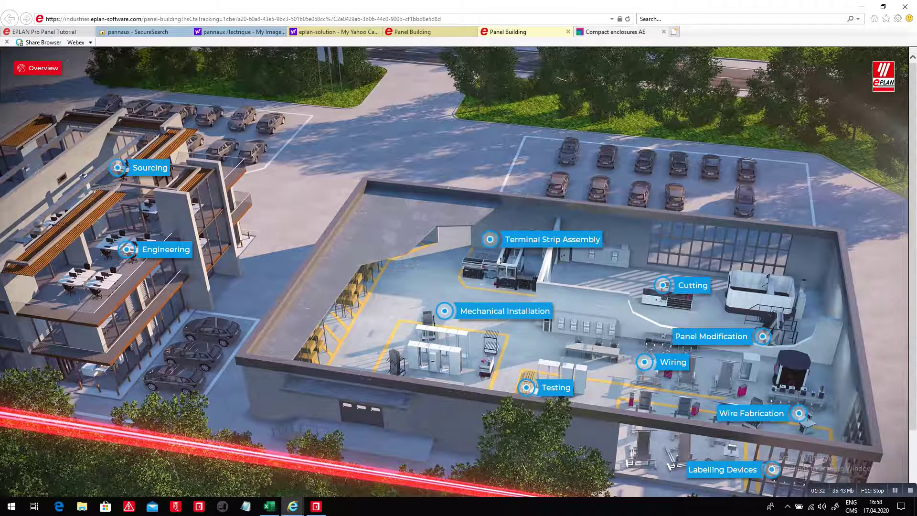
# Look through Rittal's 600 mm wide Compact enclosures AE and open the details of model AE 1090.500.
pyautogui.click(612, 32)
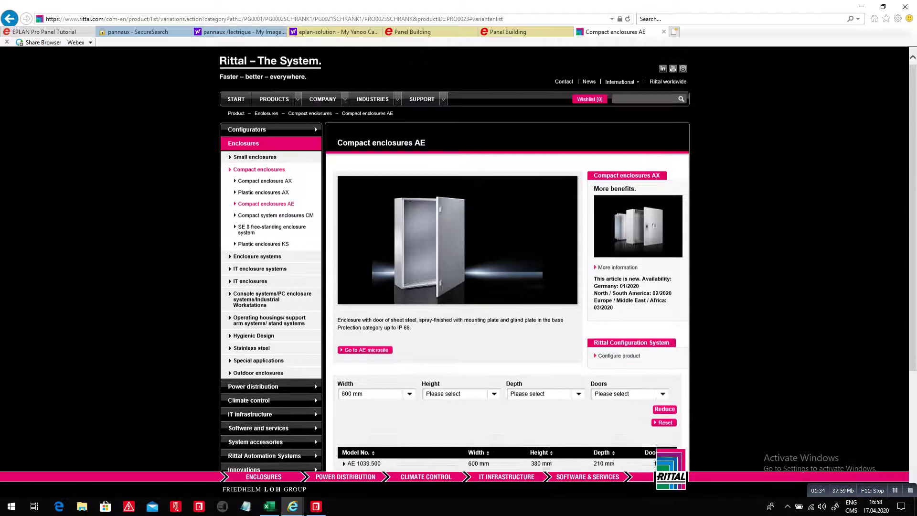
pyautogui.scroll(-3, 507, 263)
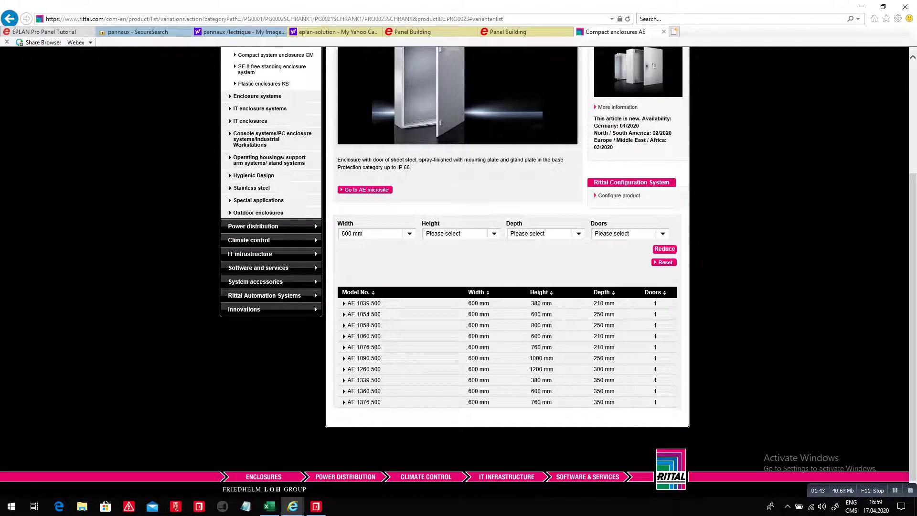
pyautogui.click(364, 358)
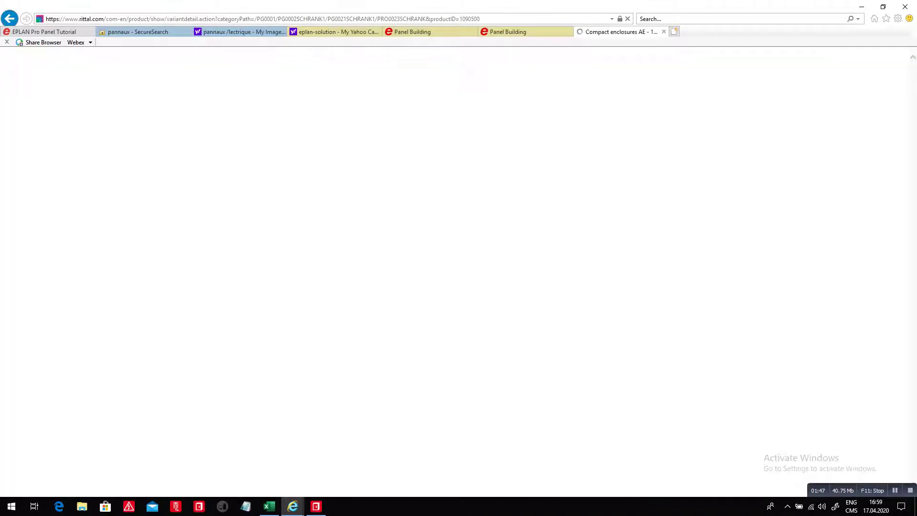
# Switch back to EPLAN Pro Panel and insert enclosure RIT.1090500 into the 3D layout space at coordinates 0 0 0.
pyautogui.hotkey('alt', 'Tab')
pyautogui.hotkey('alt', 'Tab')
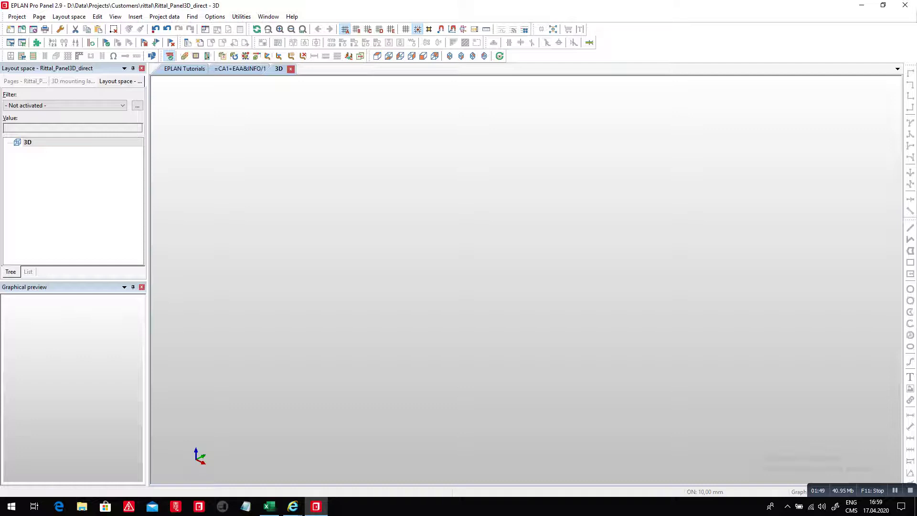
pyautogui.click(135, 16)
pyautogui.click(153, 52)
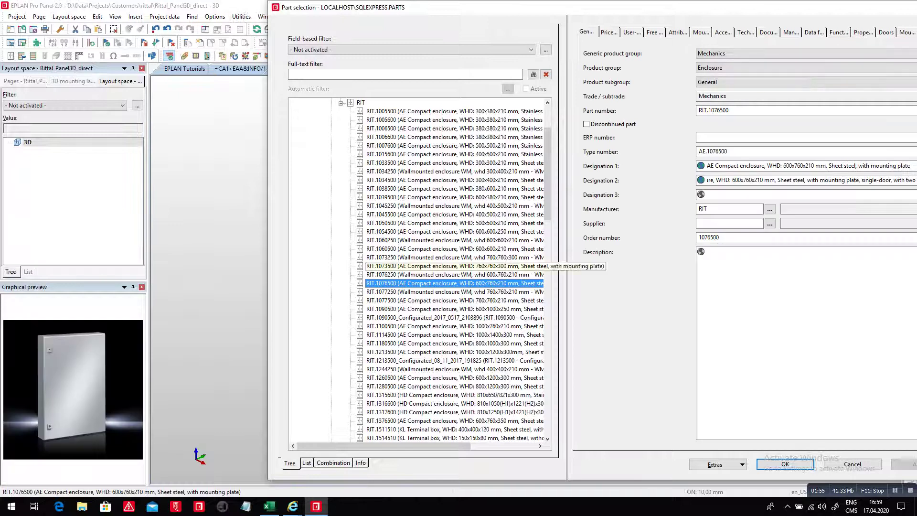
pyautogui.click(455, 309)
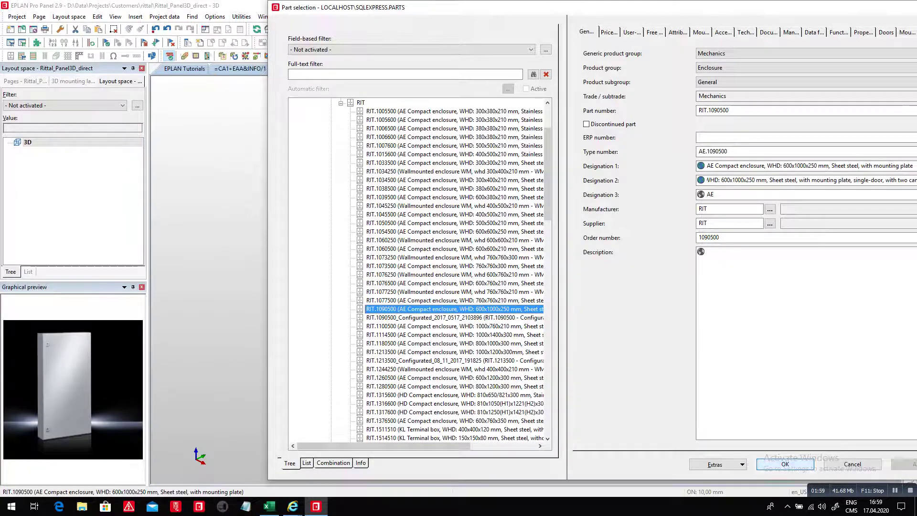
pyautogui.click(785, 465)
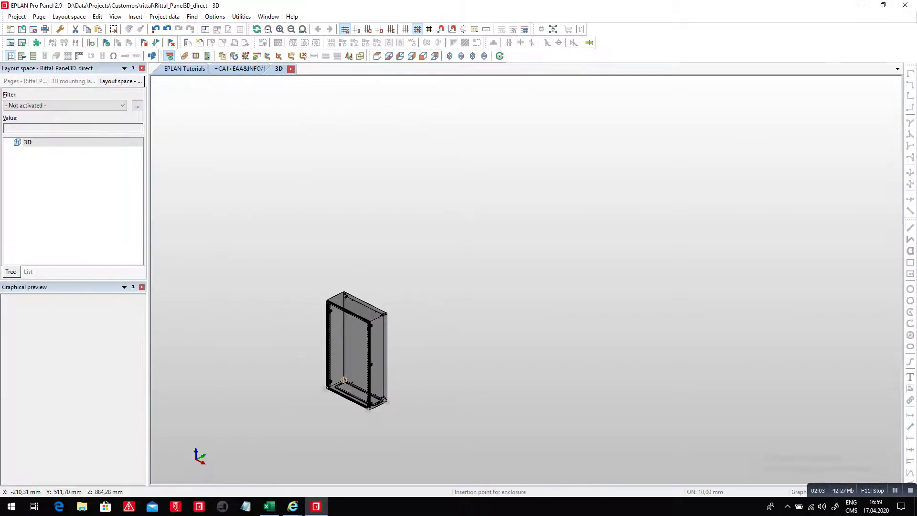
pyautogui.write('0 0 0')
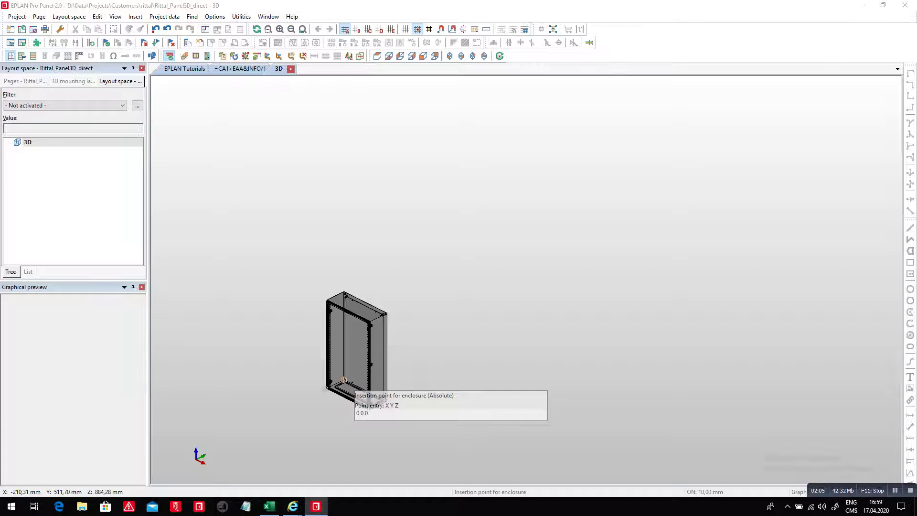
pyautogui.press('Return')
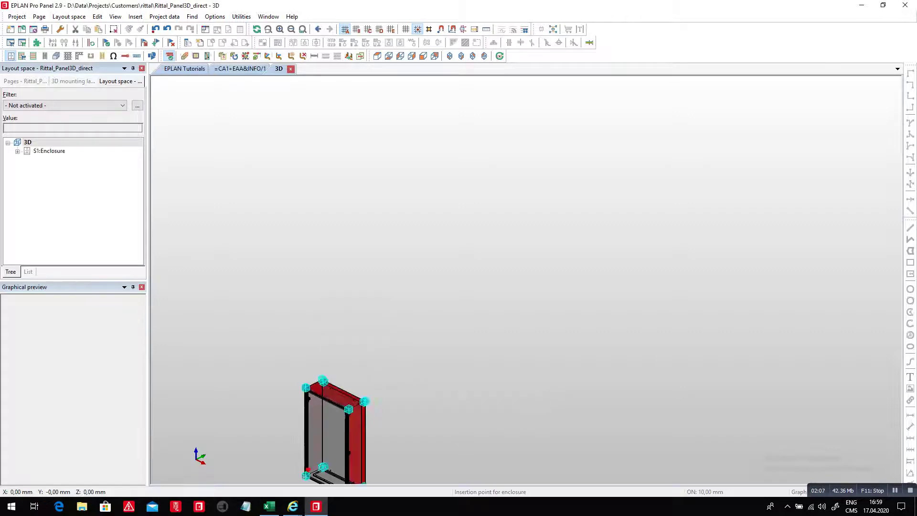
# Expand the inserted enclosure's structure and open the front surface of its mounting panel for placement.
pyautogui.scroll(5, 271, 436)
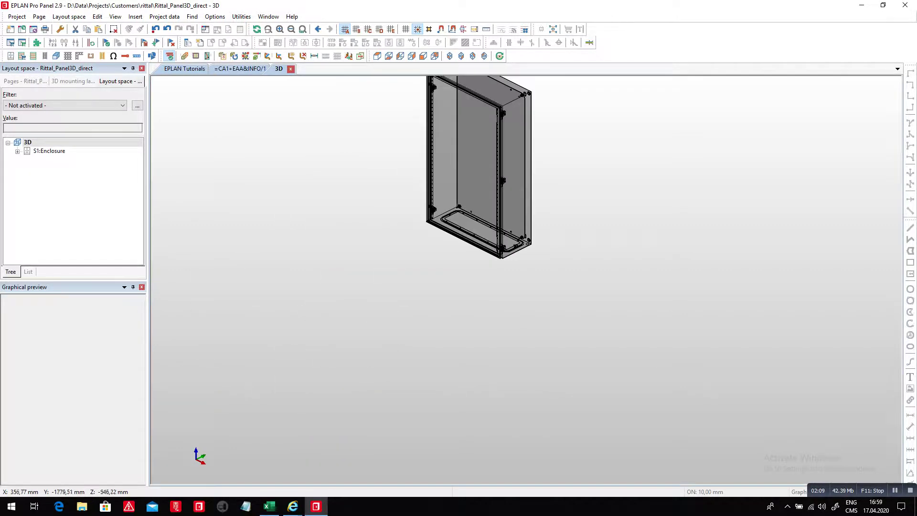
pyautogui.scroll(-2, 339, 346)
pyautogui.scroll(3, 439, 170)
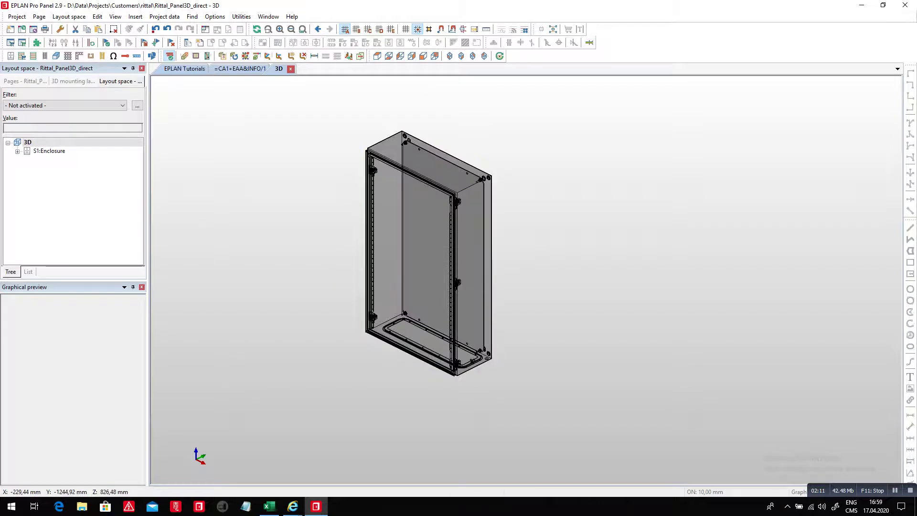
pyautogui.doubleClick(49, 151)
pyautogui.click(59, 151)
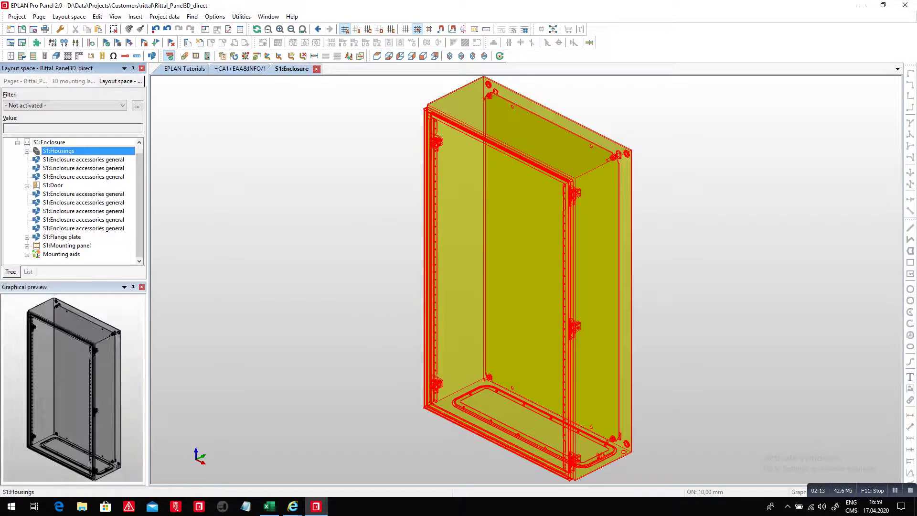
pyautogui.click(52, 184)
pyautogui.click(66, 245)
pyautogui.doubleClick(66, 245)
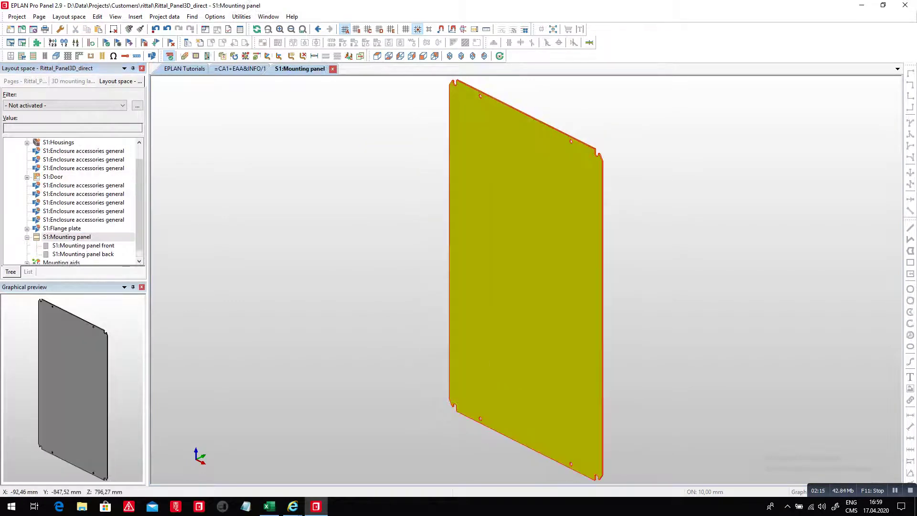
pyautogui.doubleClick(82, 245)
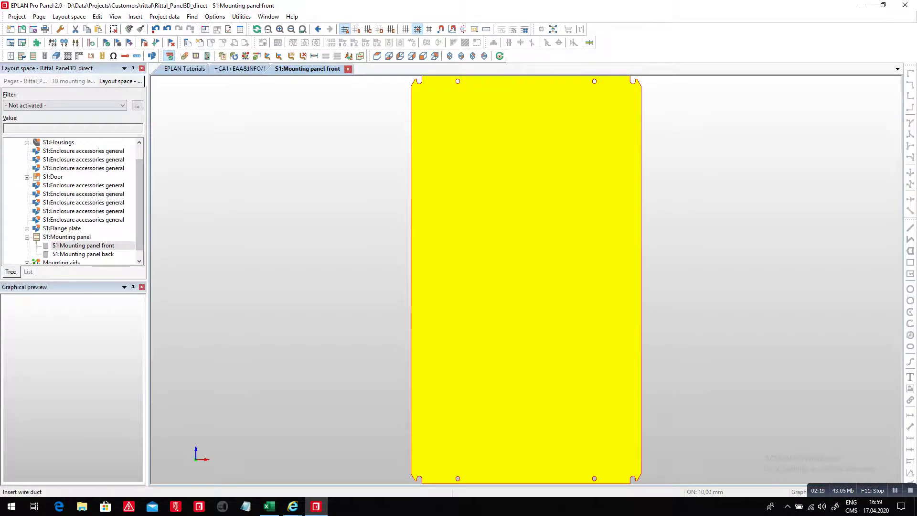
# Place wire duct RIT.8800751, about 910 mm long, vertically along the mounting panel's left edge with the collision check turned off.
pyautogui.click(56, 56)
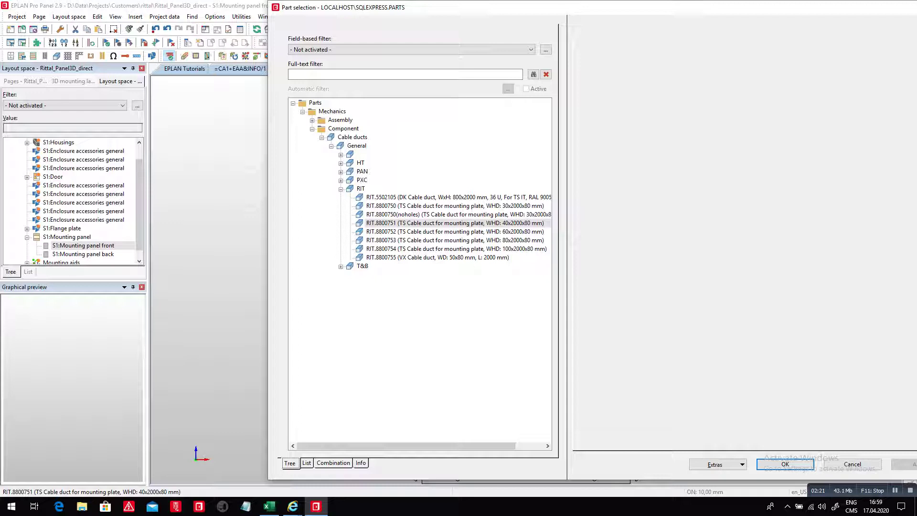
pyautogui.click(785, 464)
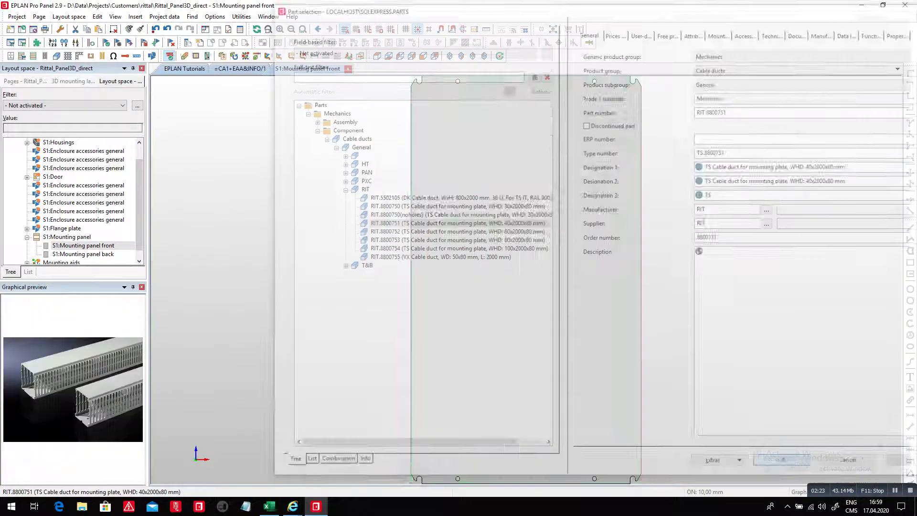
pyautogui.click(411, 86)
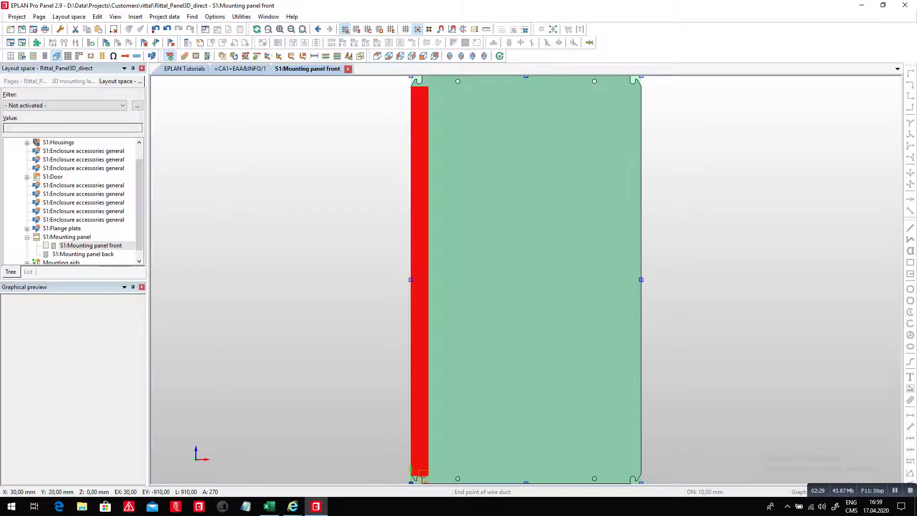
pyautogui.click(215, 16)
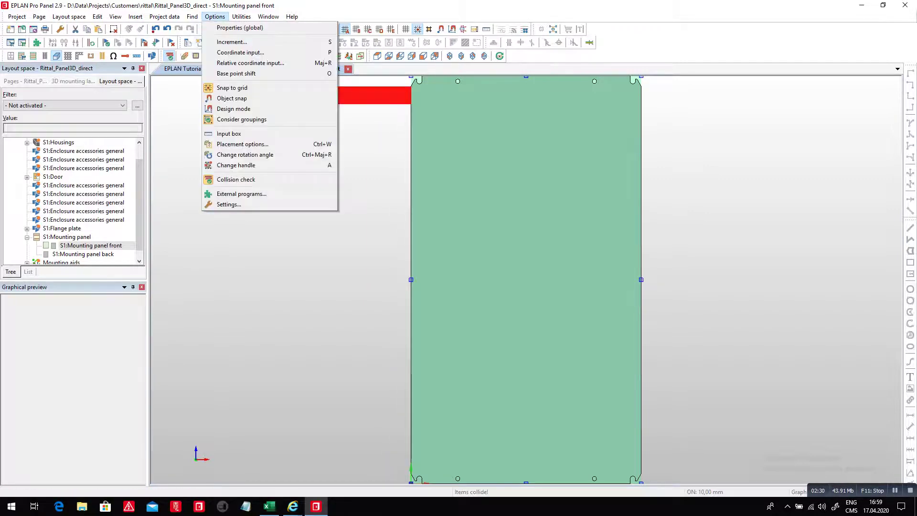
pyautogui.click(245, 179)
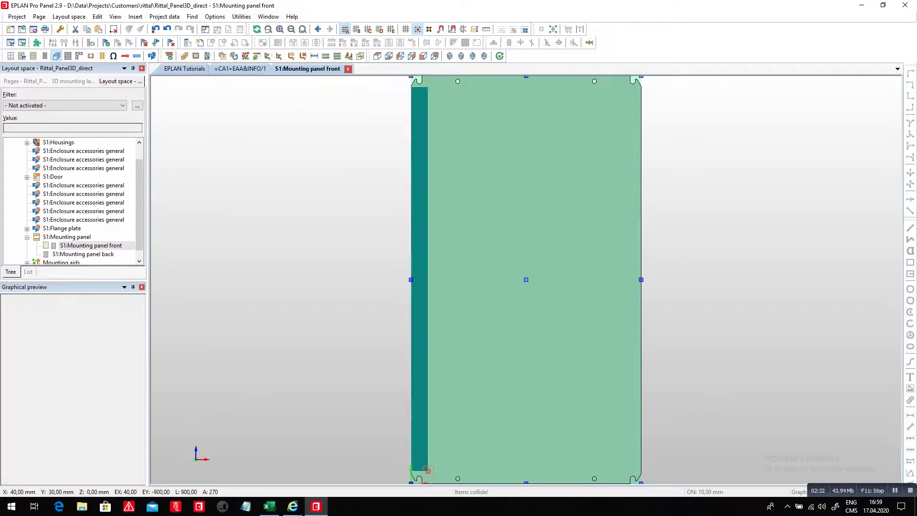
pyautogui.click(430, 478)
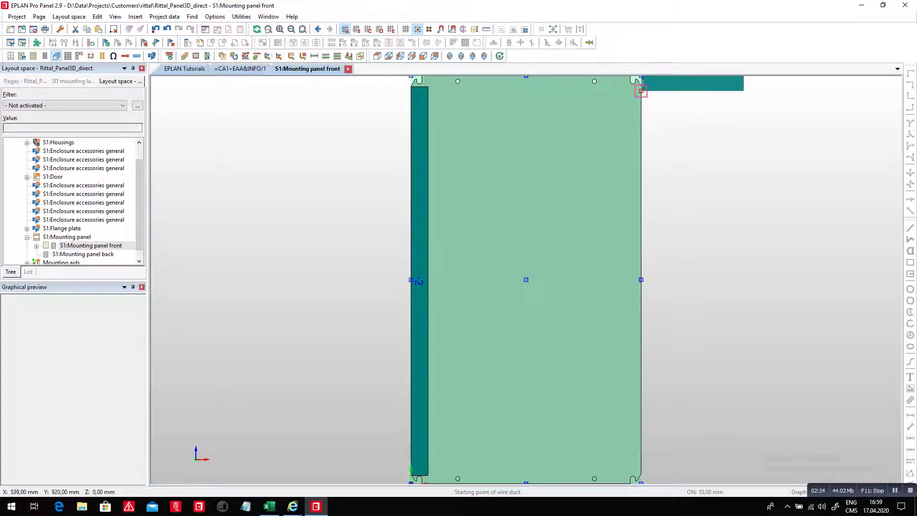
# Place a wire duct about 900 mm long along the mounting panel's right edge and another across the top between the vertical ducts.
pyautogui.click(641, 91)
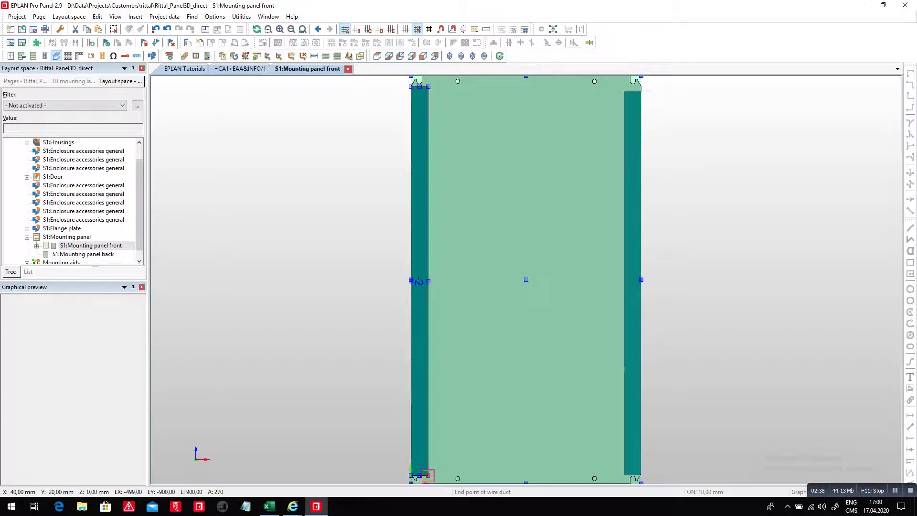
pyautogui.click(427, 475)
pyautogui.scroll(3, 433, 82)
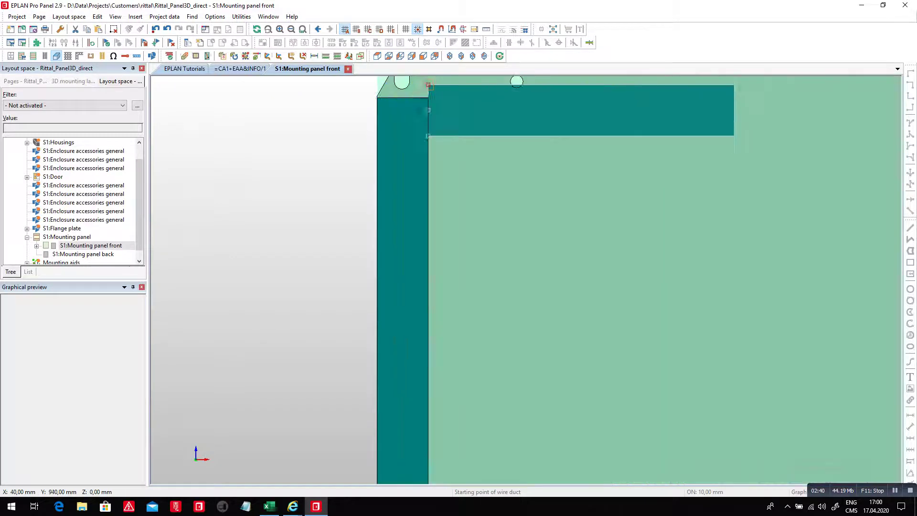
pyautogui.click(404, 123)
pyautogui.scroll(-2, 404, 123)
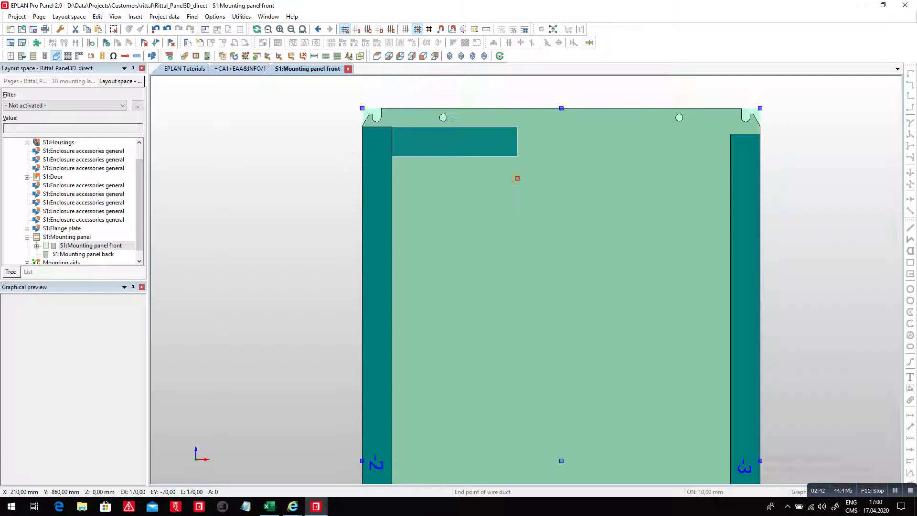
pyautogui.click(731, 178)
pyautogui.press('Escape')
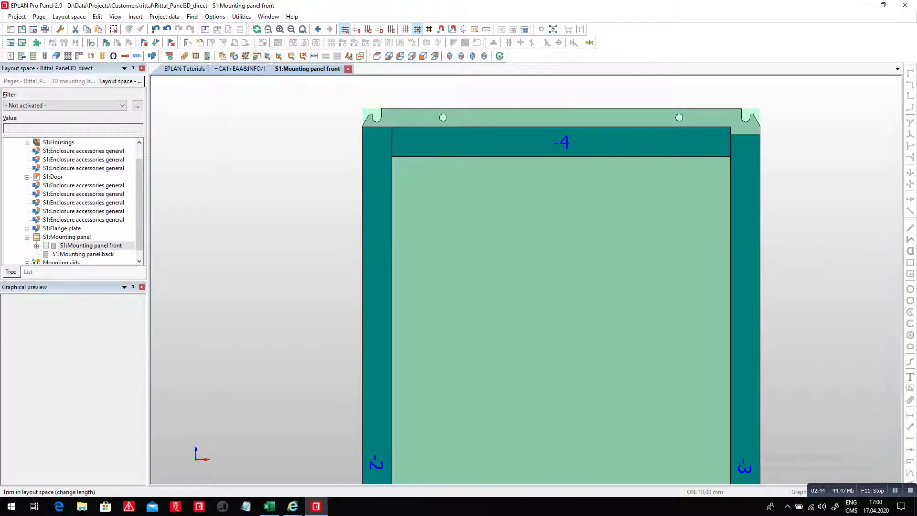
# Trim the right vertical wire duct so its upper end lines up with the top edge of the upper horizontal duct.
pyautogui.click(257, 56)
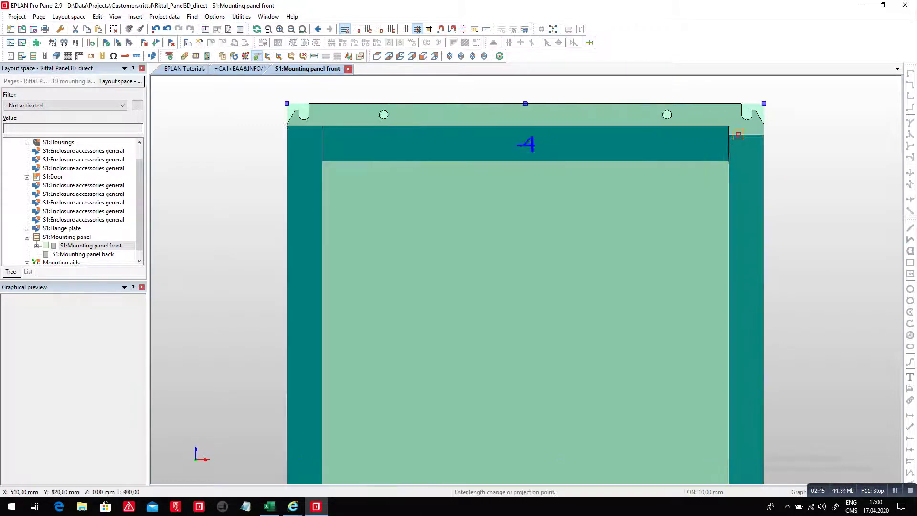
pyautogui.scroll(3, 742, 132)
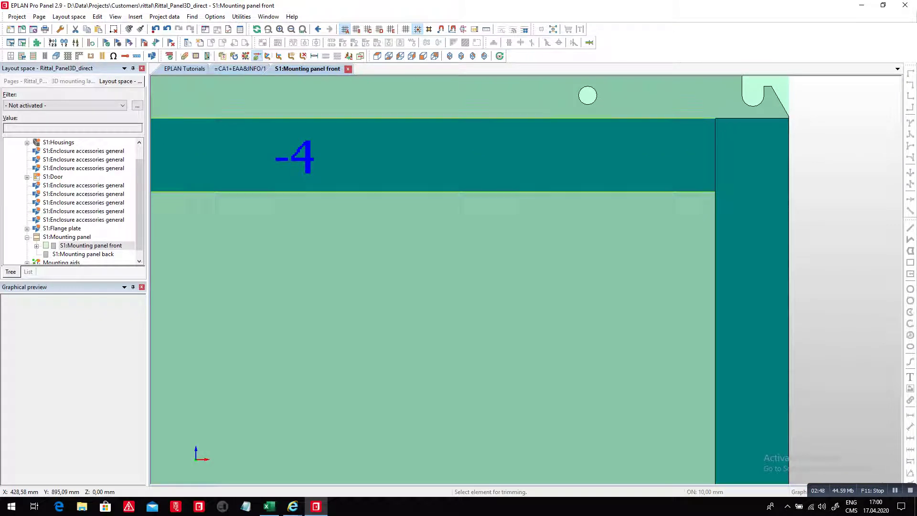
pyautogui.scroll(-5, 574, 146)
pyautogui.press('Escape')
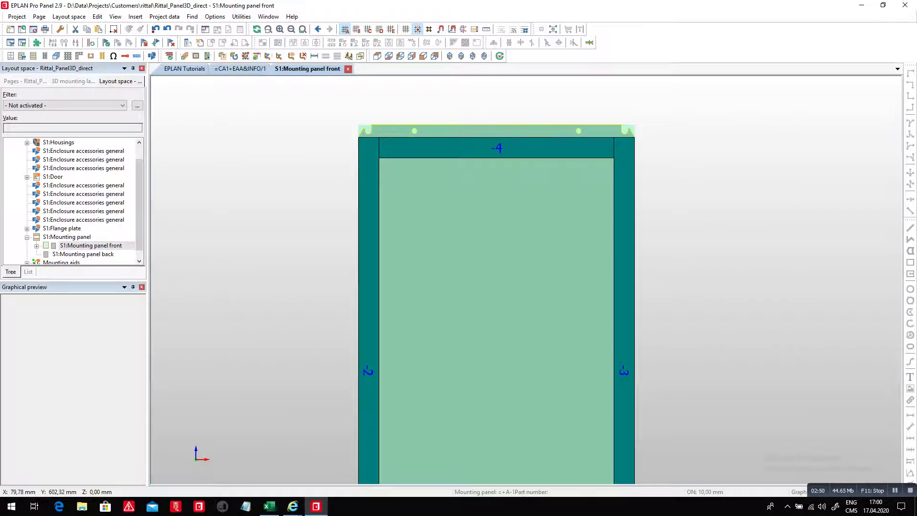
# Insert the macro Distribution.ema, Variant A, against the left wire duct's inner edge at about X 40, Y 715 mm.
pyautogui.press('m')
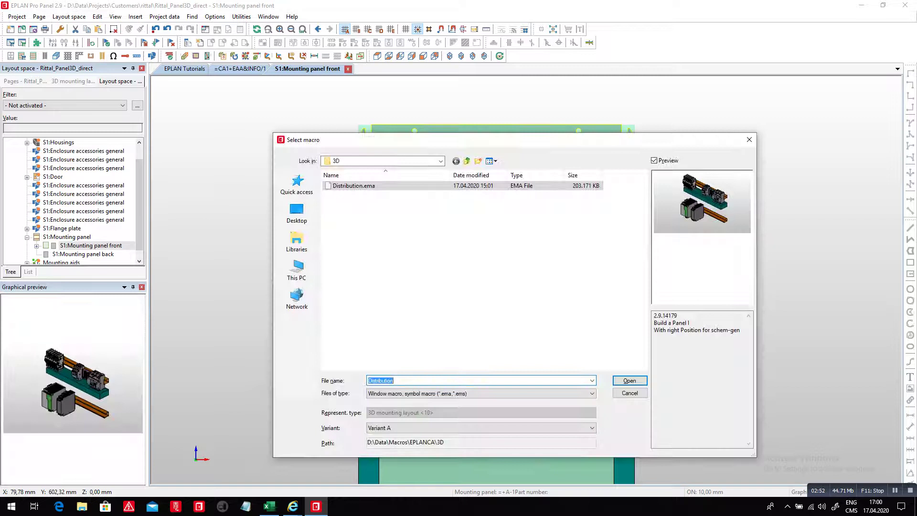
pyautogui.click(630, 380)
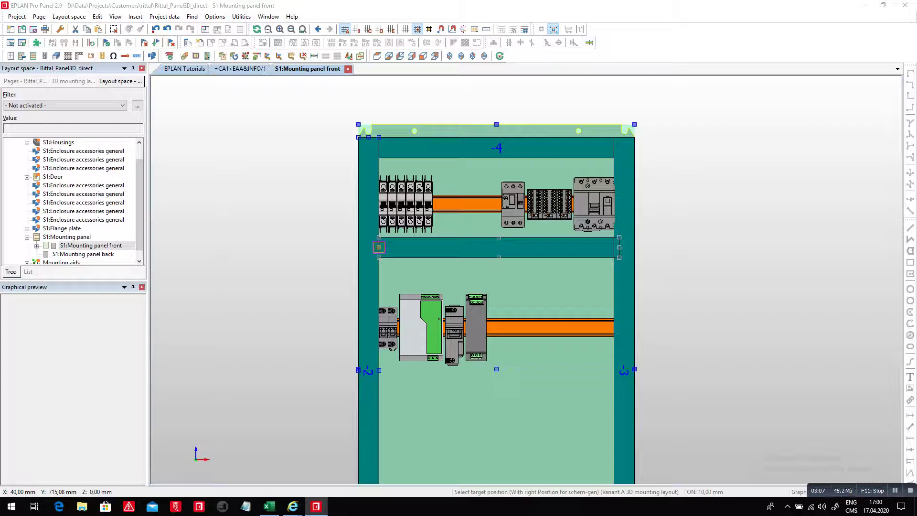
pyautogui.click(379, 247)
pyautogui.press('Return')
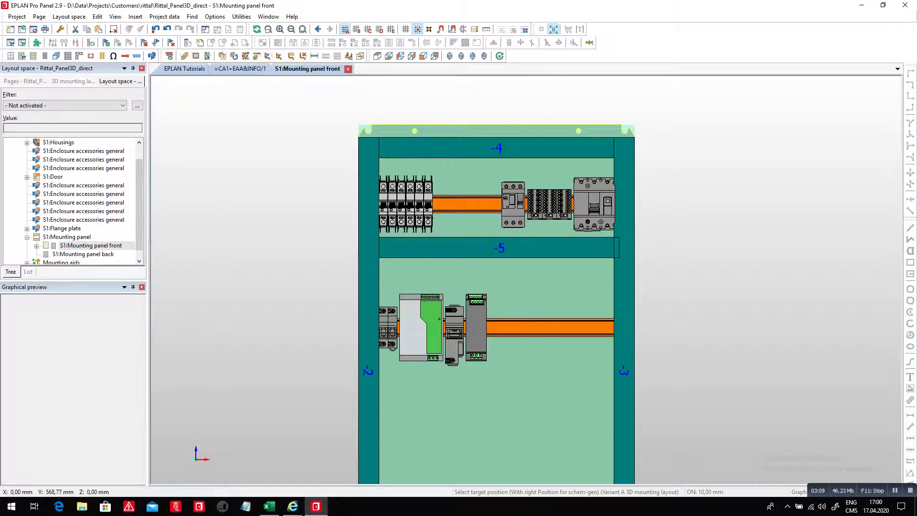
pyautogui.press('Escape')
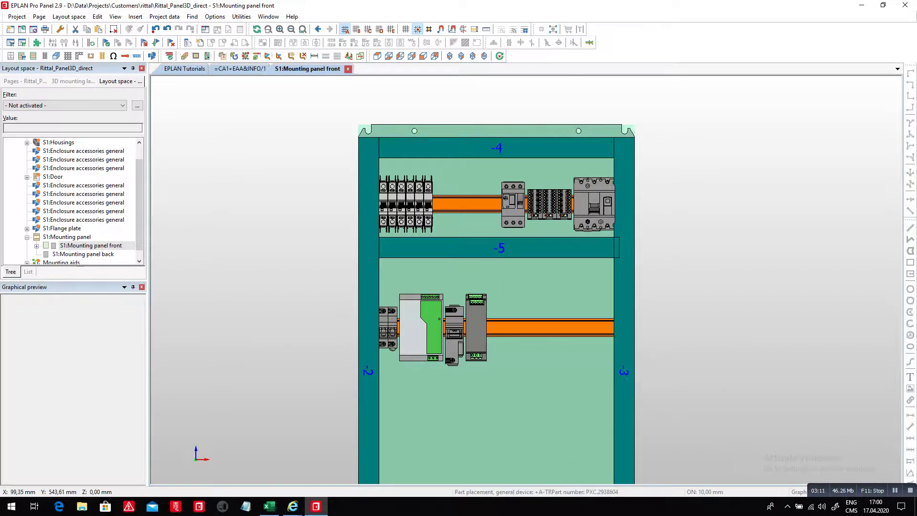
# Place wire duct RIT.8800751, about 459 mm long, horizontally between the vertical ducts below the macro's lower device row.
pyautogui.scroll(-2, 371, 109)
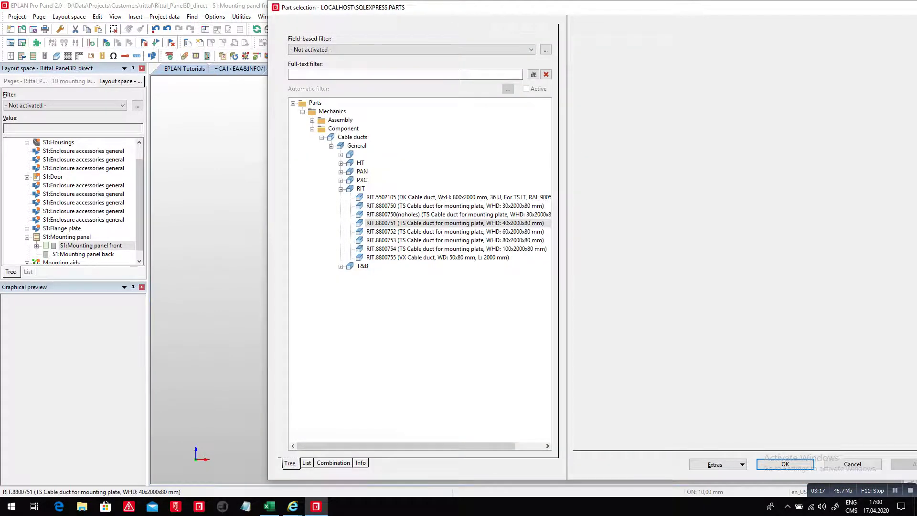
pyautogui.click(784, 464)
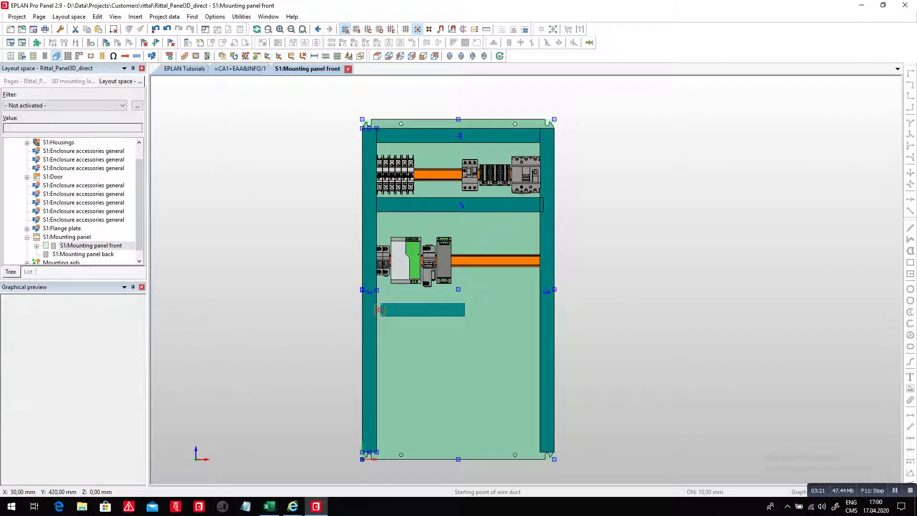
pyautogui.click(376, 311)
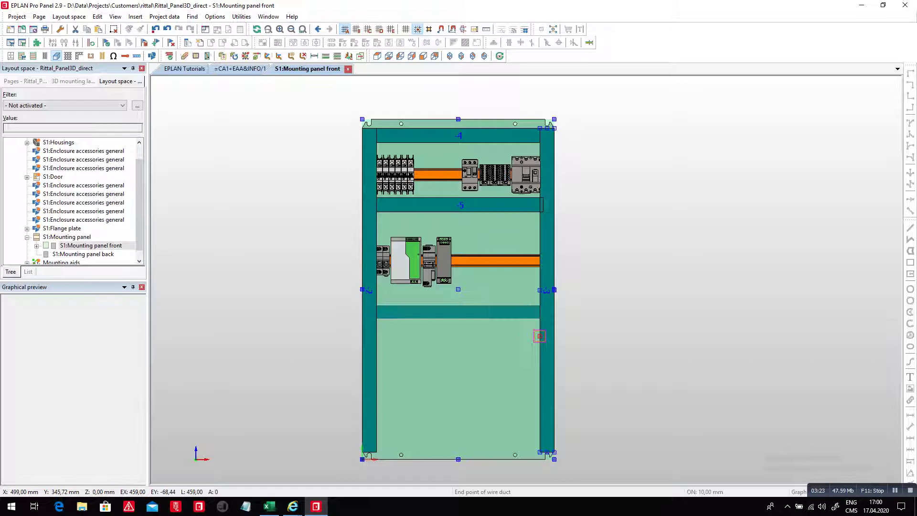
pyautogui.click(539, 336)
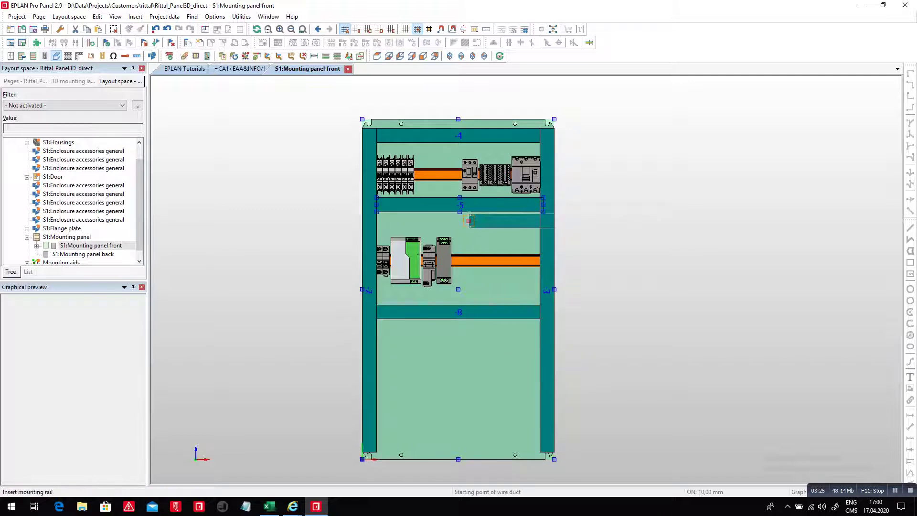
# Place mounting rail PXC.0801733 horizontally between the vertical ducts, just below the lowest horizontal wire duct.
pyautogui.press('t')
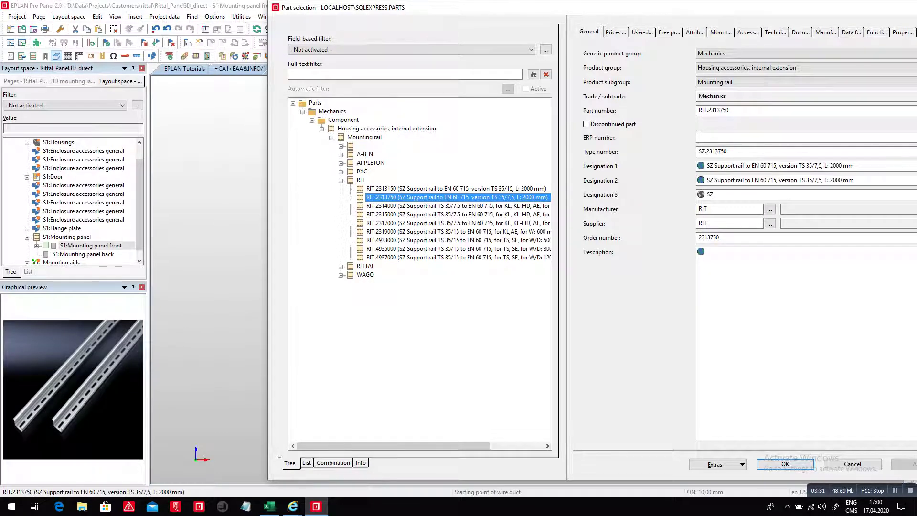
pyautogui.click(341, 172)
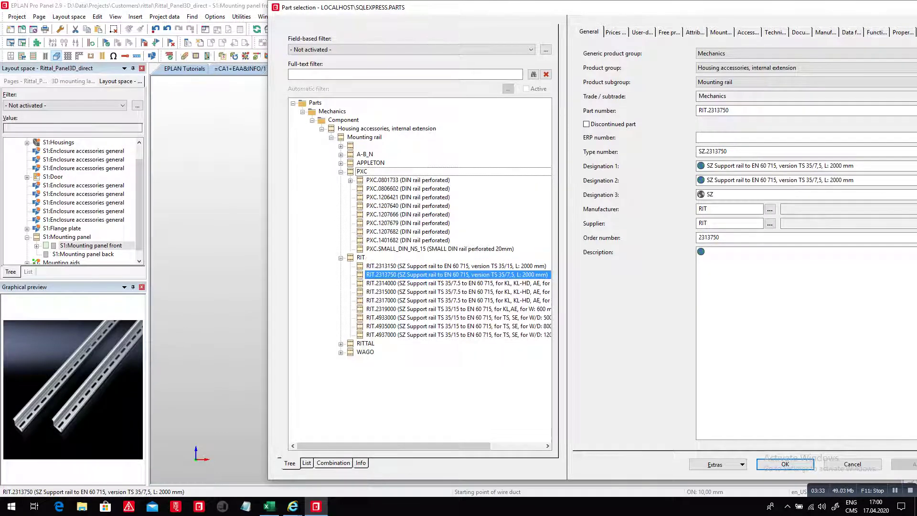
pyautogui.click(408, 180)
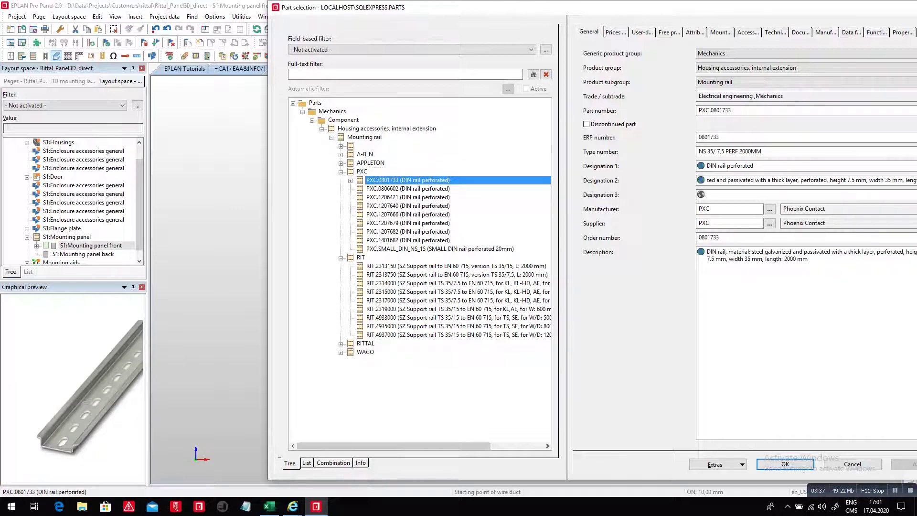
pyautogui.moveTo(478, 7); pyautogui.dragTo(404, 11)
pyautogui.click(712, 467)
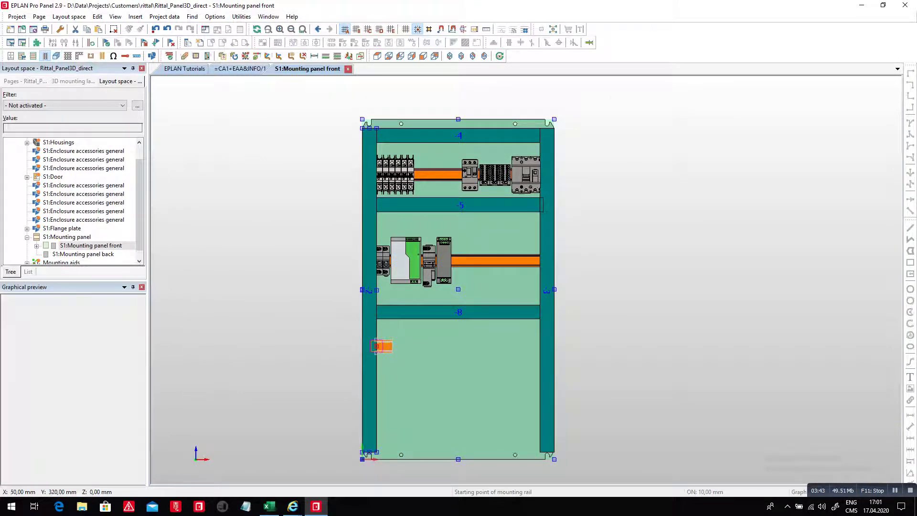
pyautogui.click(377, 346)
pyautogui.click(536, 356)
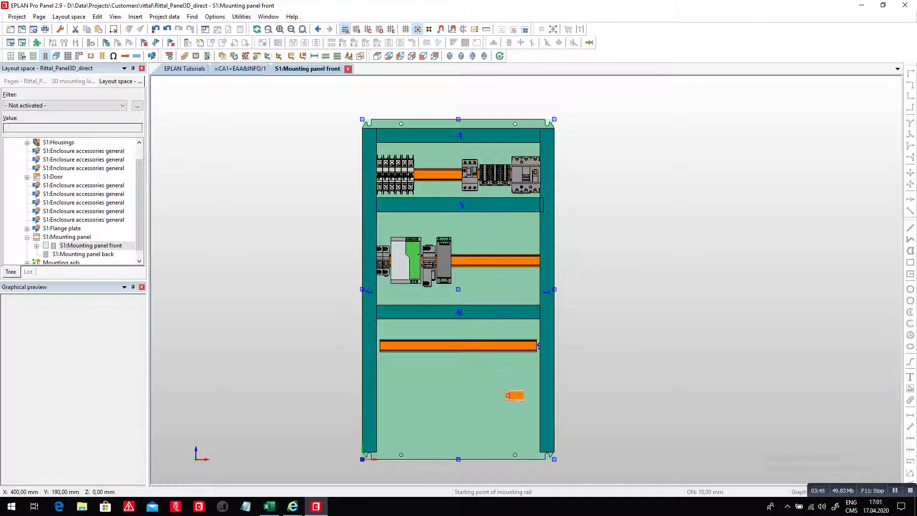
# Duplicate the lowest horizontal wire duct and its mounting rail downward with quantity 2, setting the first copy at about Y 240 mm.
pyautogui.scroll(2, 509, 385)
pyautogui.moveTo(234, 237); pyautogui.dragTo(598, 385)
pyautogui.click(97, 16)
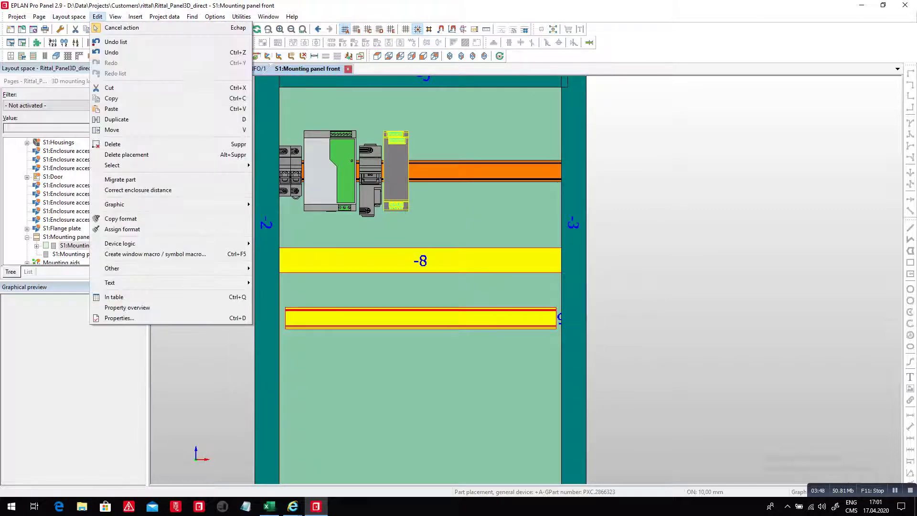
pyautogui.click(110, 119)
pyautogui.click(279, 260)
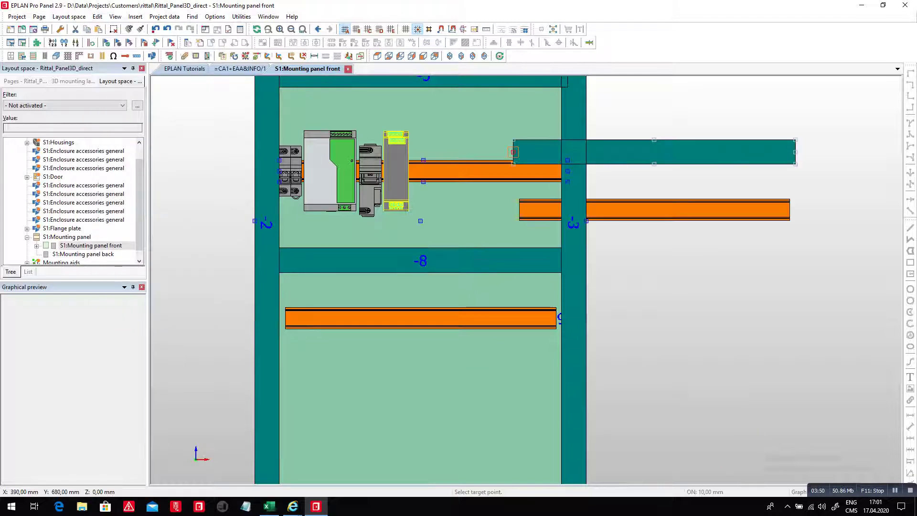
pyautogui.scroll(-1, 502, 117)
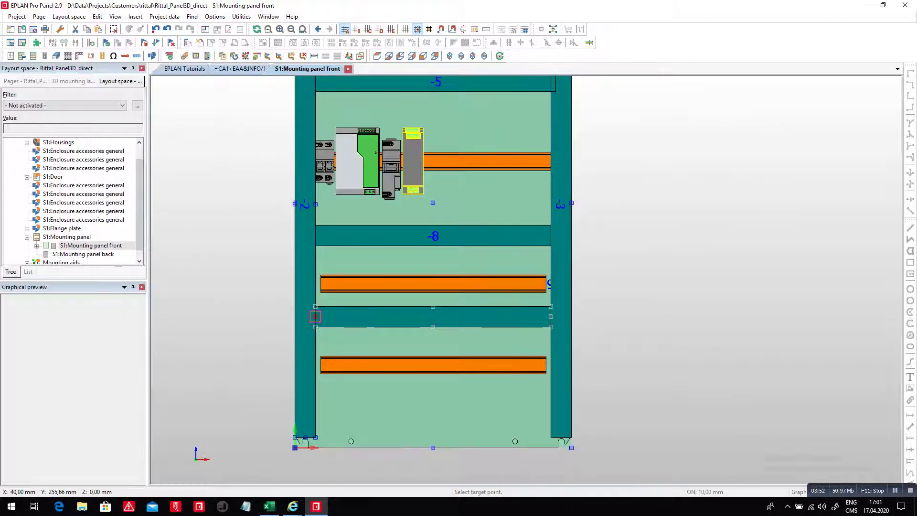
pyautogui.click(315, 324)
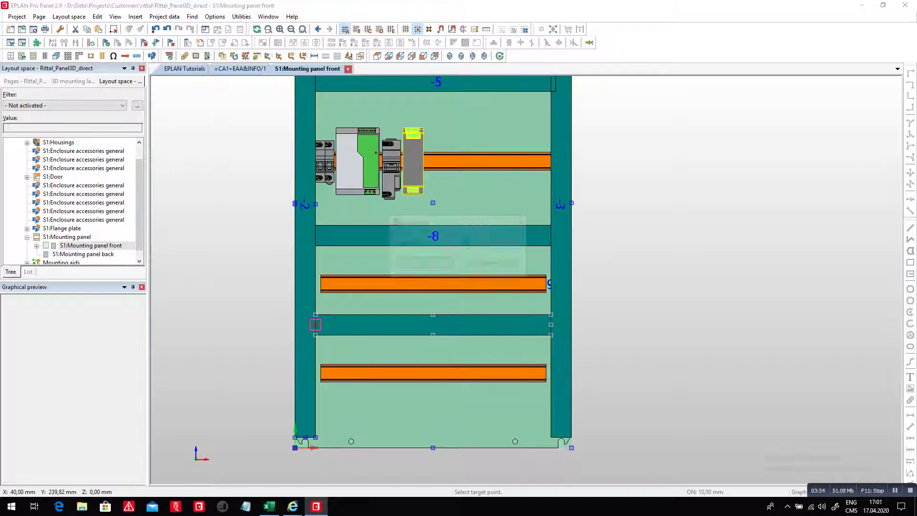
pyautogui.write('2')
pyautogui.press('Return')
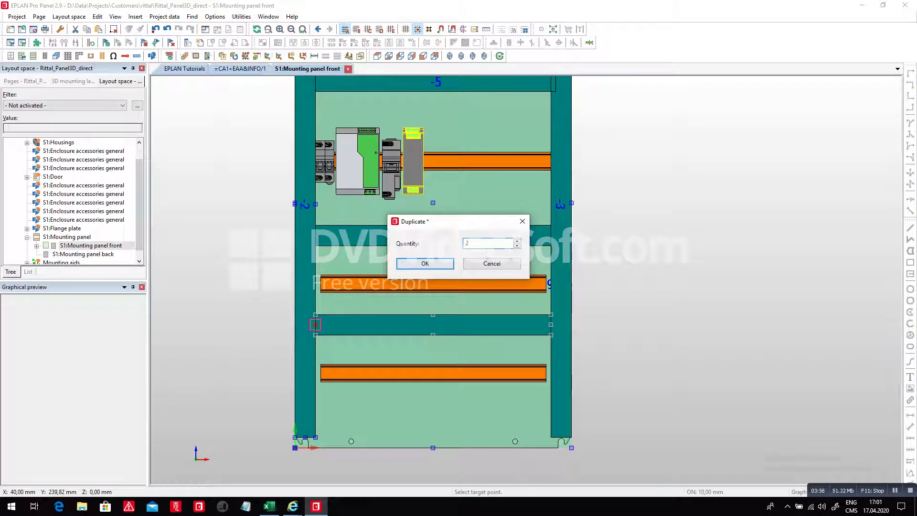
pyautogui.click(432, 307)
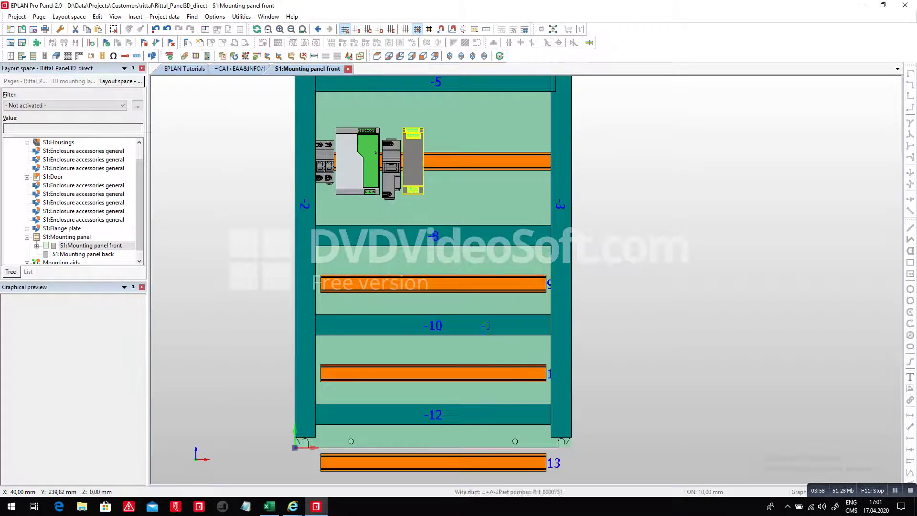
# Delete the surplus mounting rail lying below the mounting panel's bottom edge.
pyautogui.scroll(-2, 439, 239)
pyautogui.click(409, 397)
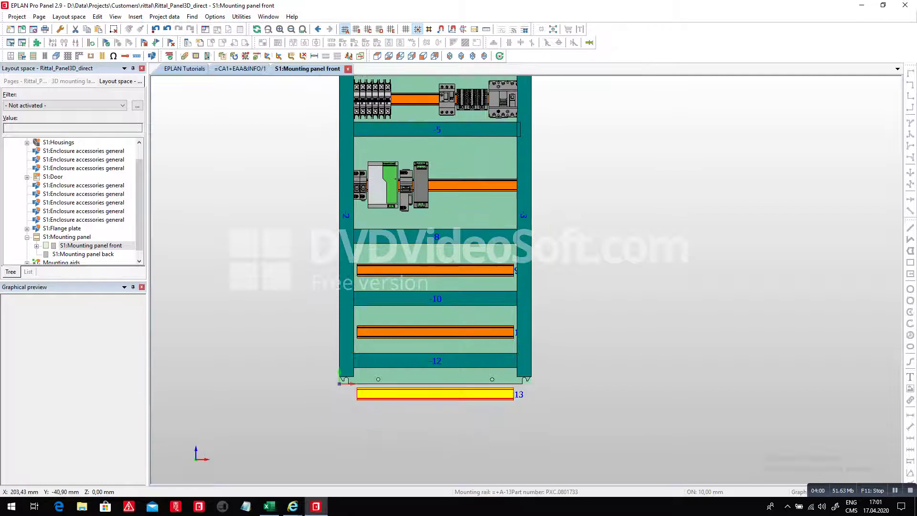
pyautogui.press('Delete')
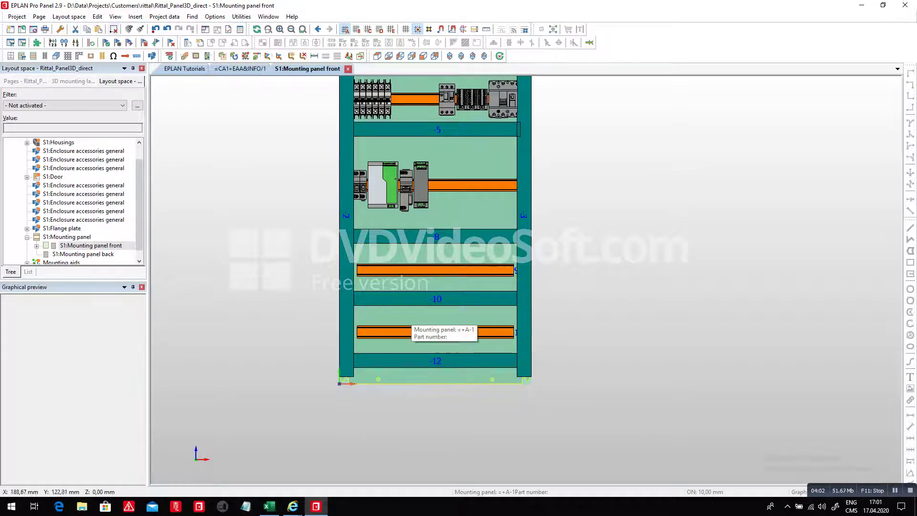
# Move the bottom horizontal wire duct down near the lower ends of the vertical ducts, snapping it to the left duct's inner corner.
pyautogui.scroll(2, 357, 326)
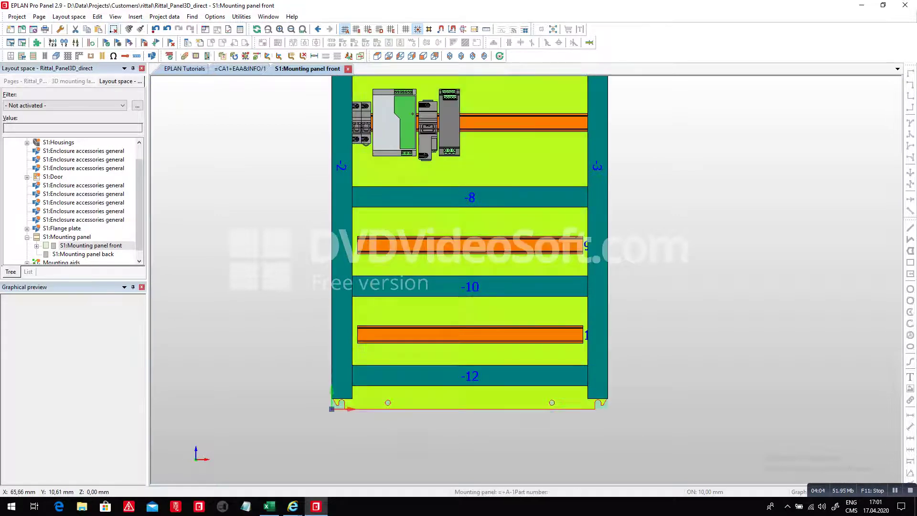
pyautogui.scroll(1, 370, 405)
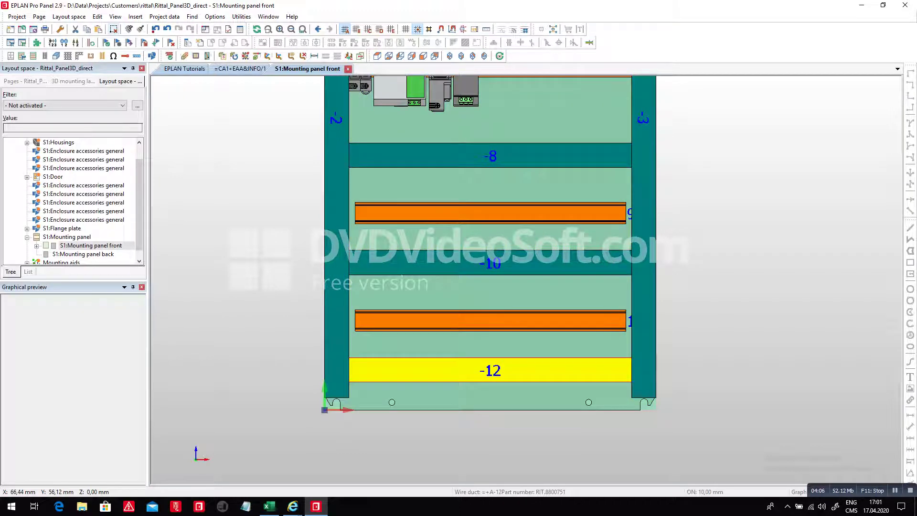
pyautogui.press('v')
pyautogui.click(349, 370)
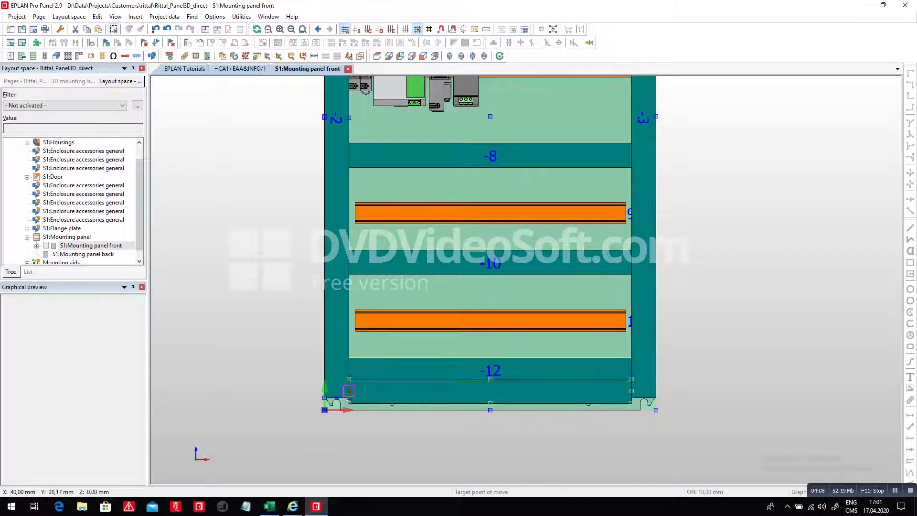
pyautogui.press('a')
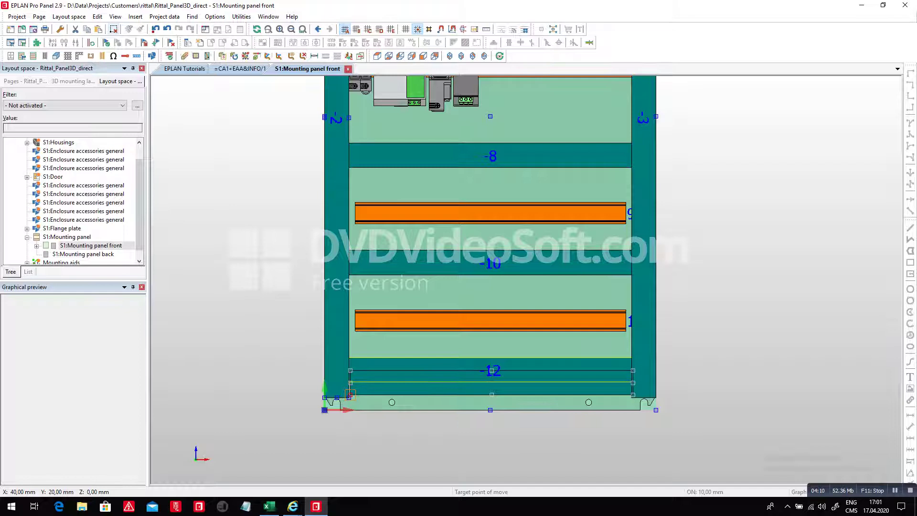
pyautogui.click(349, 396)
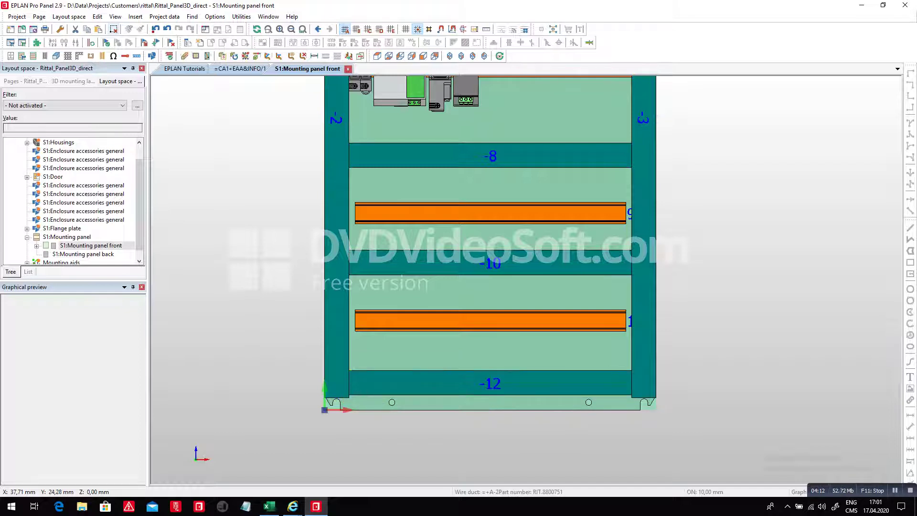
pyautogui.scroll(-1, 408, 447)
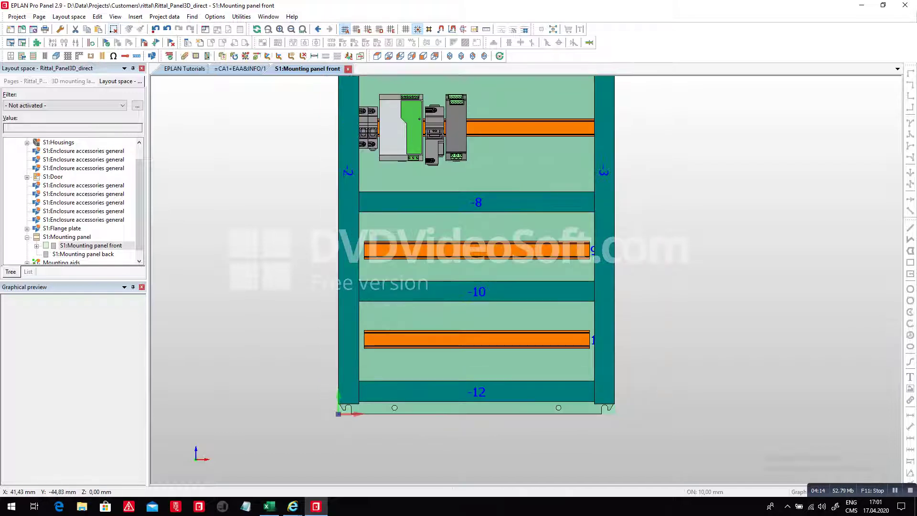
pyautogui.scroll(-2, 348, 453)
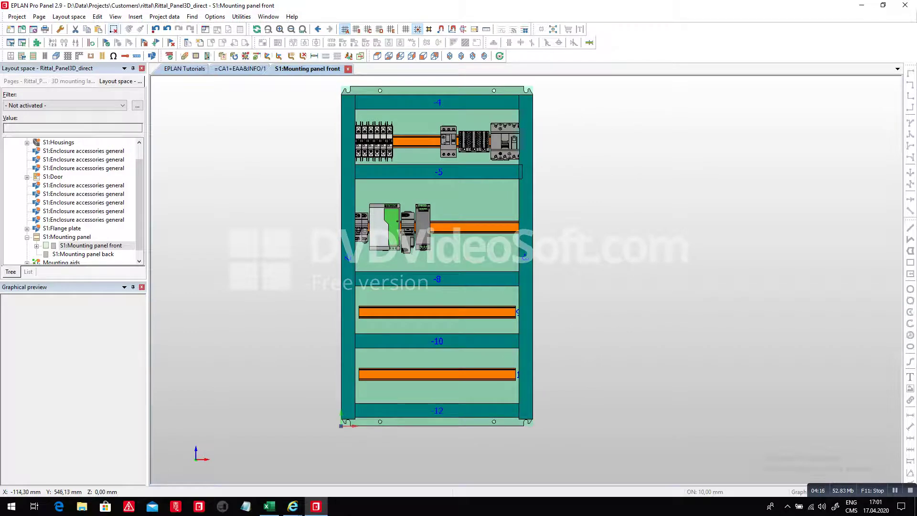
# Review the summarized parts list in Excel's NFPA_bas005_Bom workbook, return to EPLAN Pro Panel and open the project's device list.
pyautogui.click(269, 506)
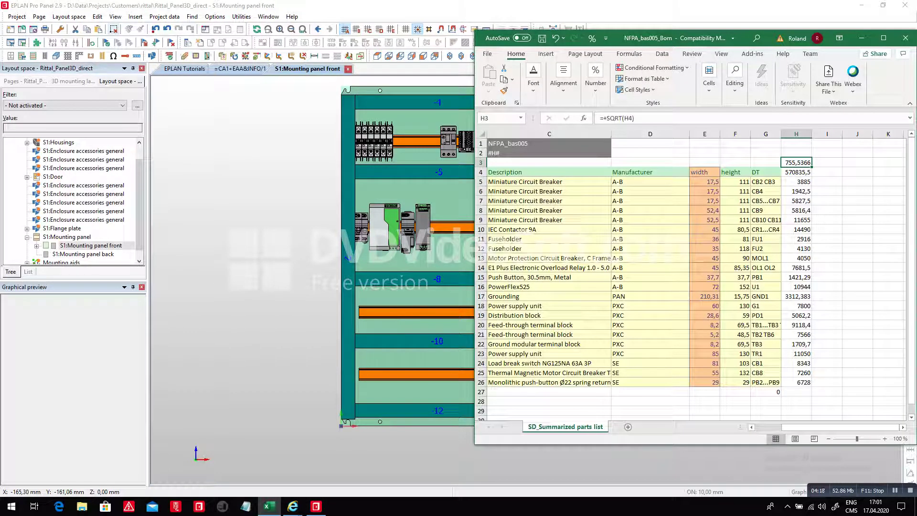
pyautogui.hscroll(-2, 693, 277)
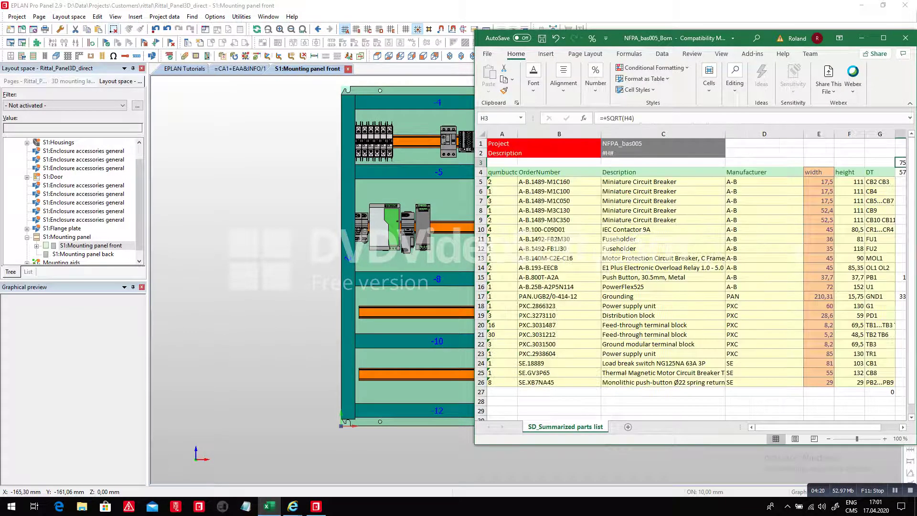
pyautogui.click(306, 143)
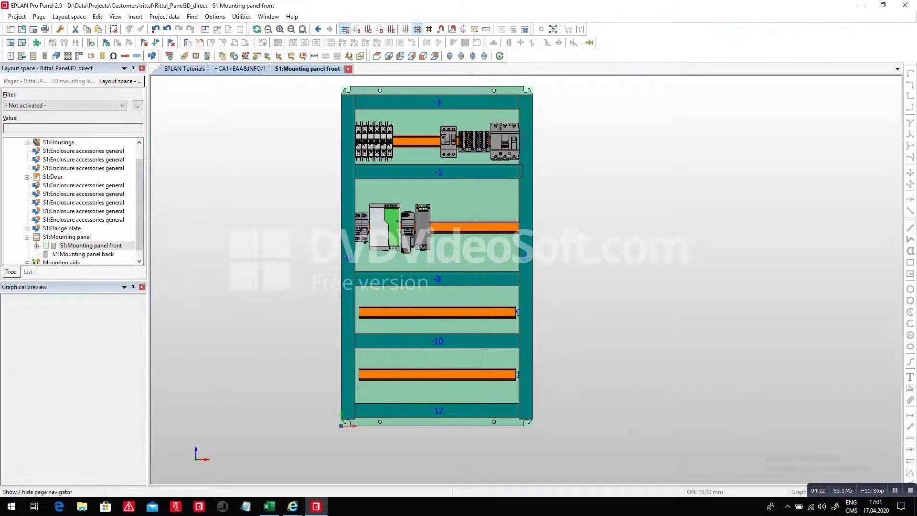
pyautogui.click(164, 16)
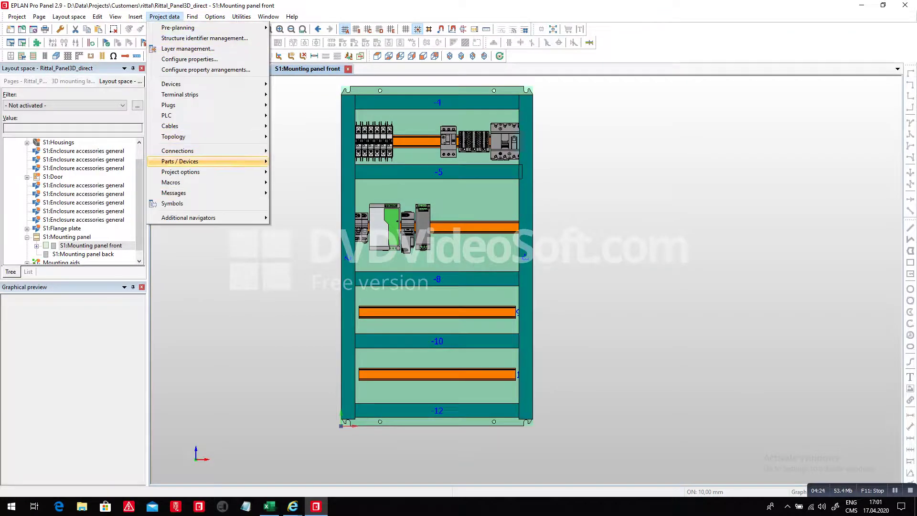
pyautogui.moveTo(191, 162)
pyautogui.click(297, 194)
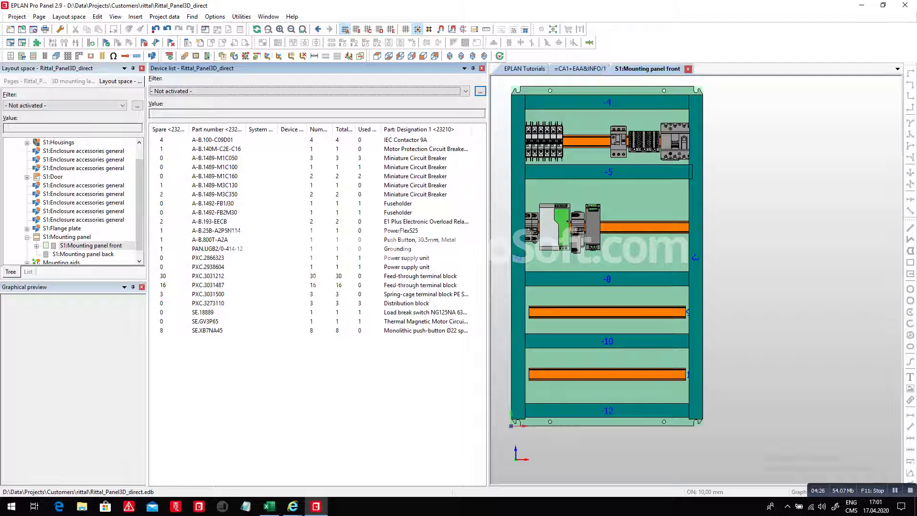
# Delete all entries from the device list and import the device list again.
pyautogui.click(210, 330)
pyautogui.hotkey('ctrl', 'a')
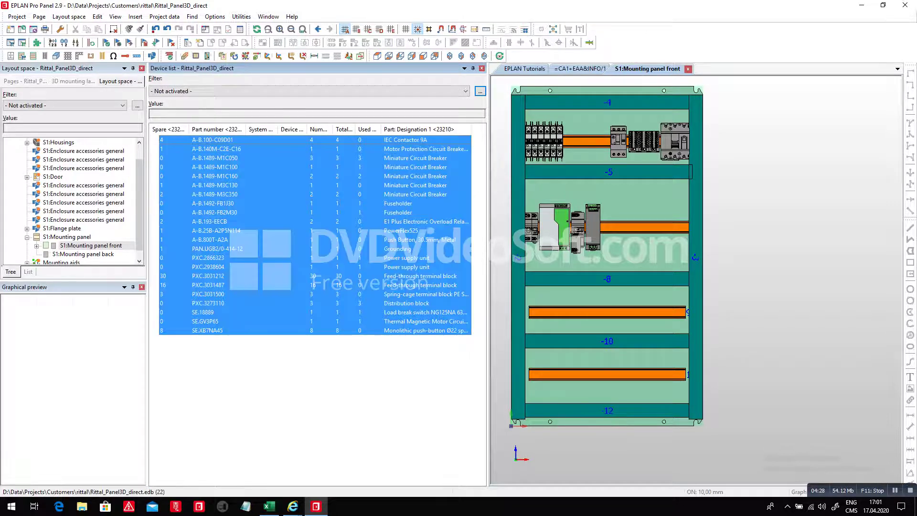
pyautogui.rightClick(249, 240)
pyautogui.click(287, 305)
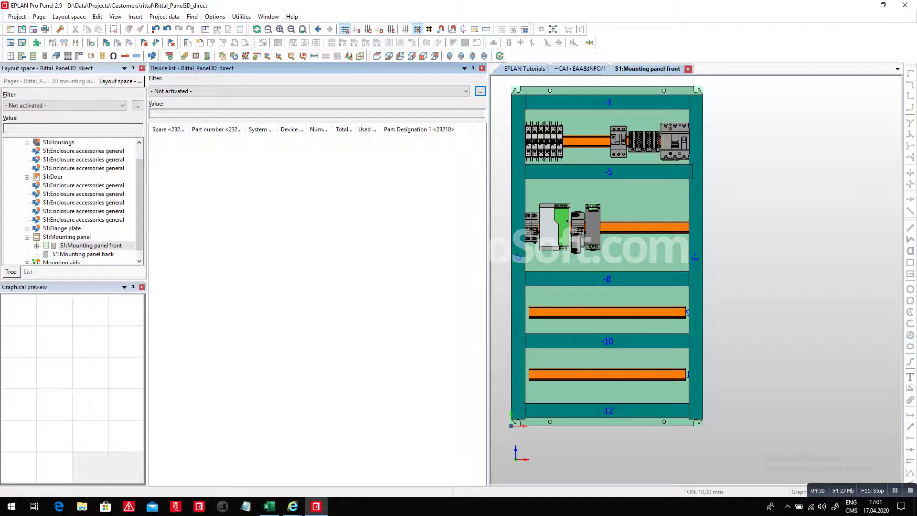
pyautogui.rightClick(221, 182)
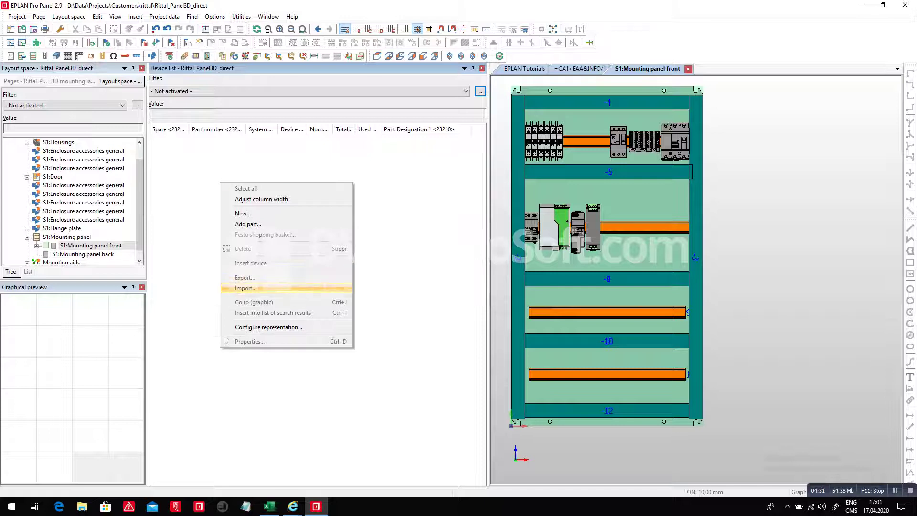
pyautogui.click(287, 290)
pyautogui.click(789, 411)
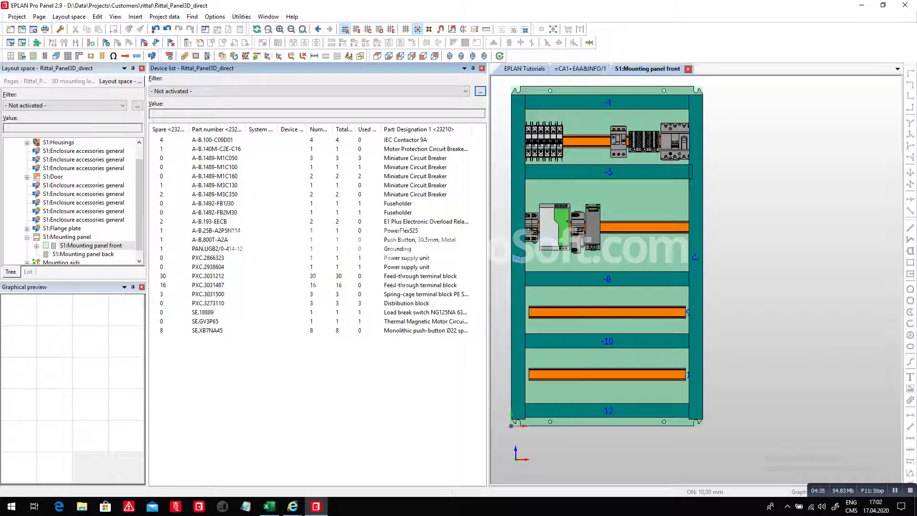
# Place IEC contactors A-B.100-C09D01 side by side on the second mounting rail, starting flush against the dark grey power supply.
pyautogui.click(215, 140)
pyautogui.click(215, 149)
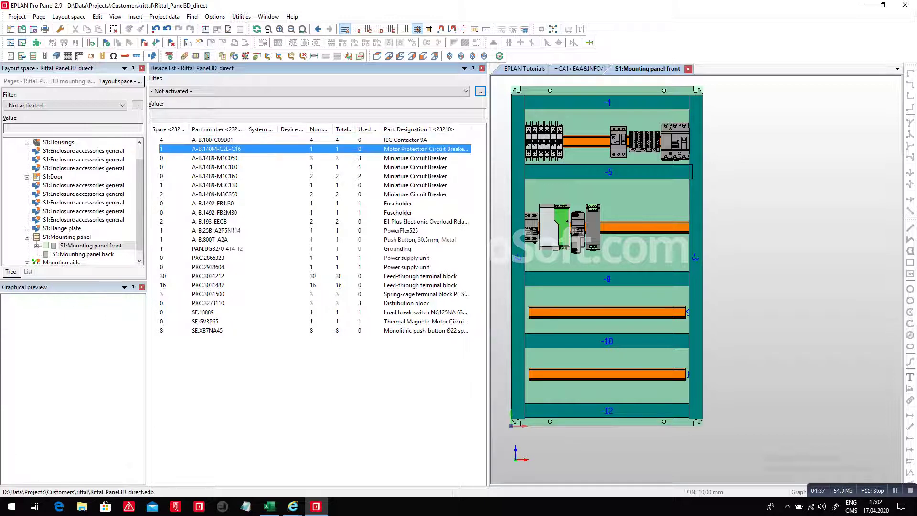
pyautogui.click(215, 157)
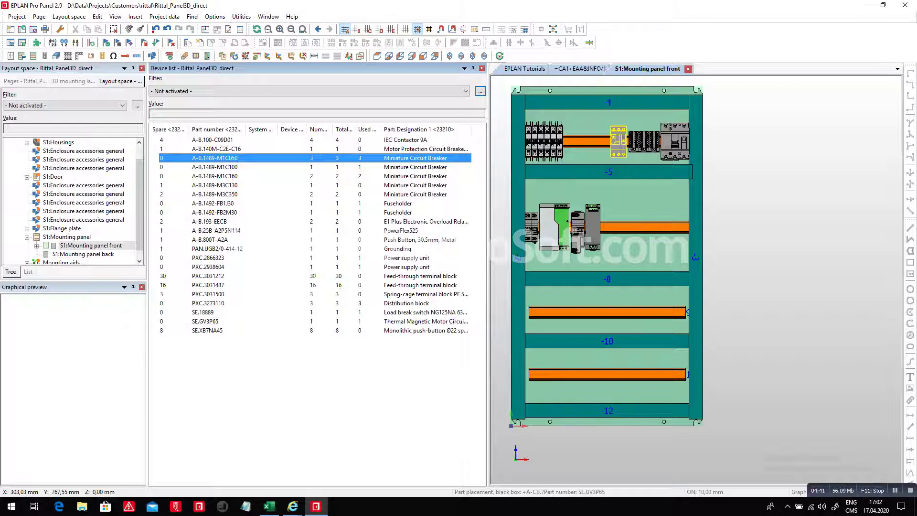
pyautogui.scroll(2, 500, 114)
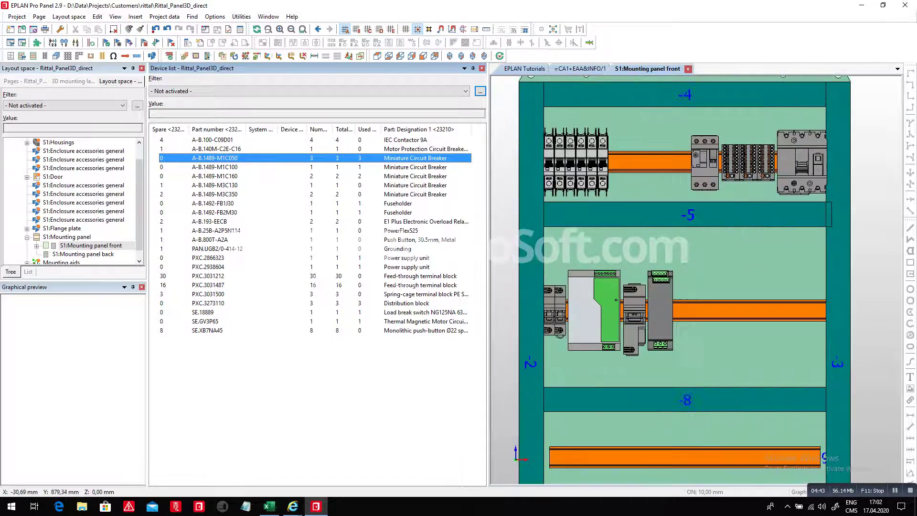
pyautogui.click(212, 139)
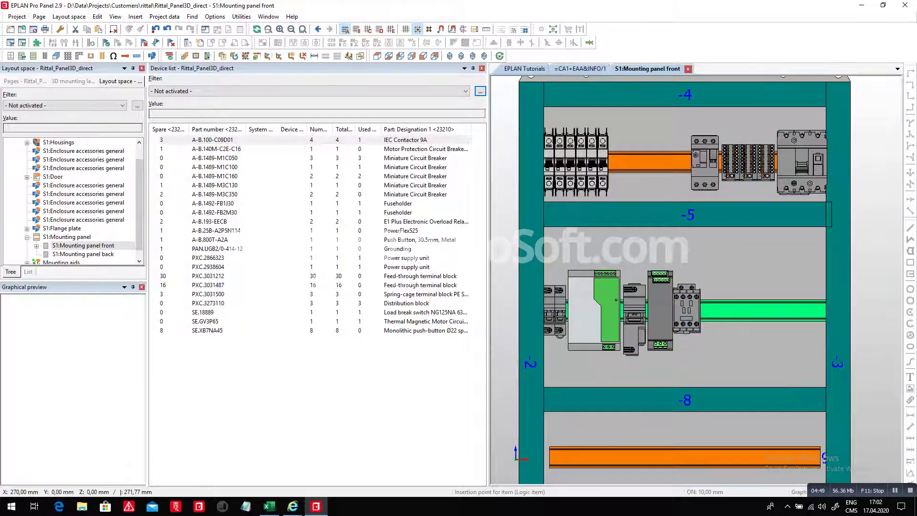
pyautogui.click(673, 310)
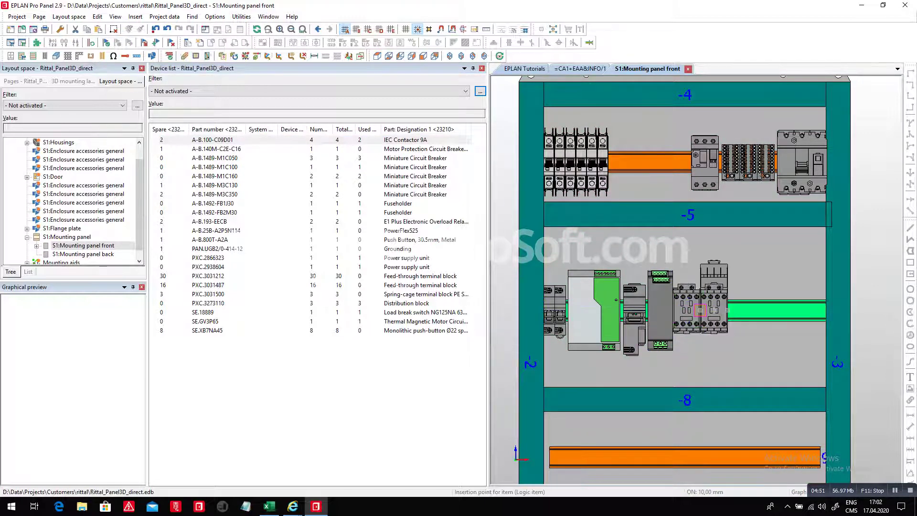
pyautogui.click(700, 310)
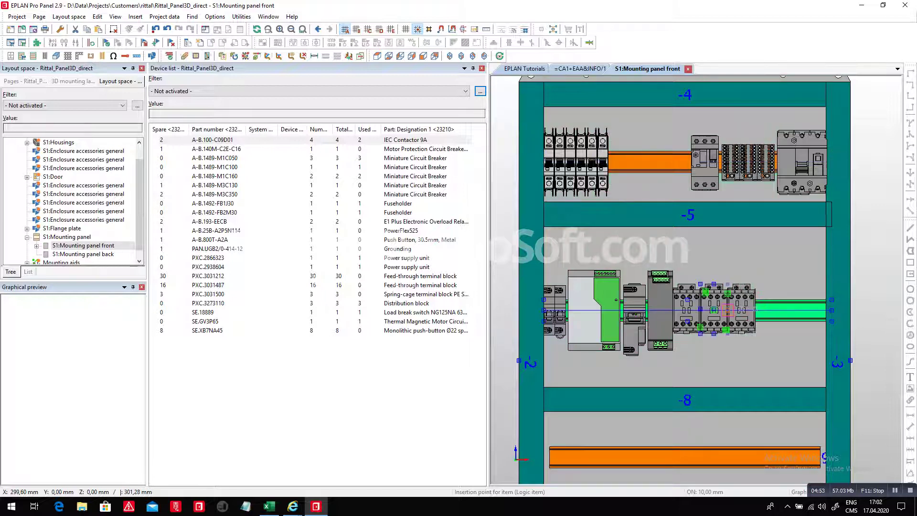
pyautogui.click(727, 310)
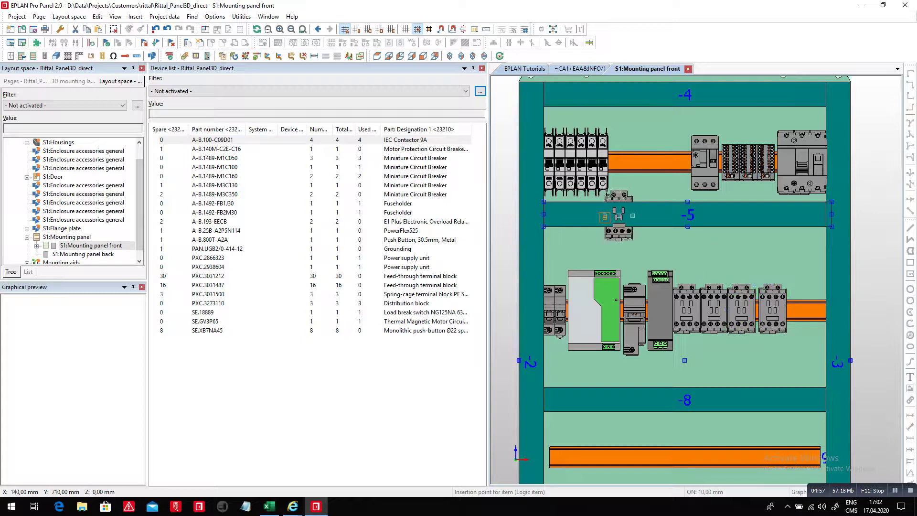
# Move the fourth contactor to the top mounting rail, directly beside the row of miniature circuit breakers.
pyautogui.click(772, 313)
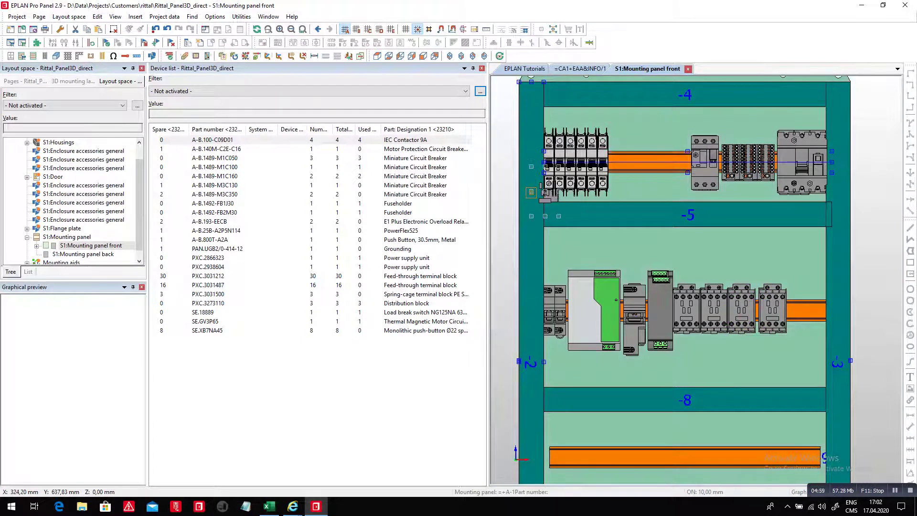
pyautogui.moveTo(773, 324); pyautogui.dragTo(612, 162)
pyautogui.click(622, 162)
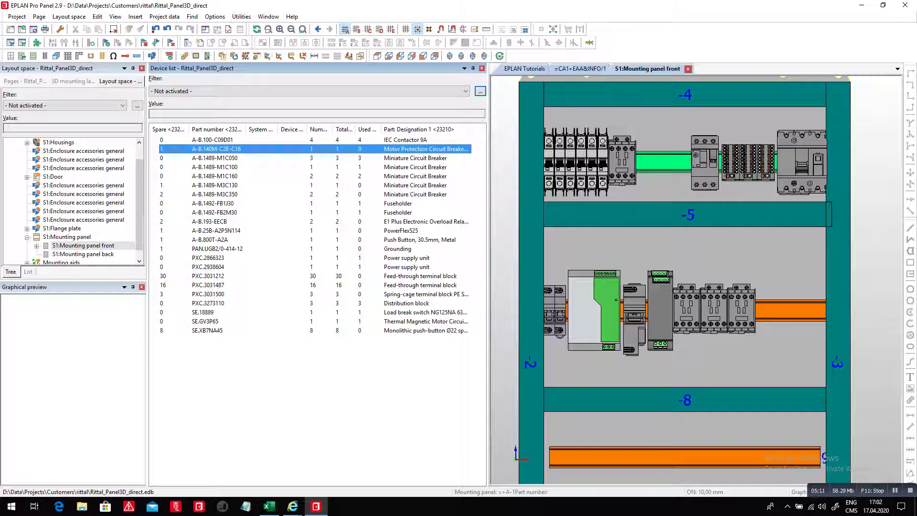
# Mount two E1 Plus overload relays A-B.193-EECB beneath the second and third contactors of the second rail, using the contactors' mounting points.
pyautogui.click(209, 221)
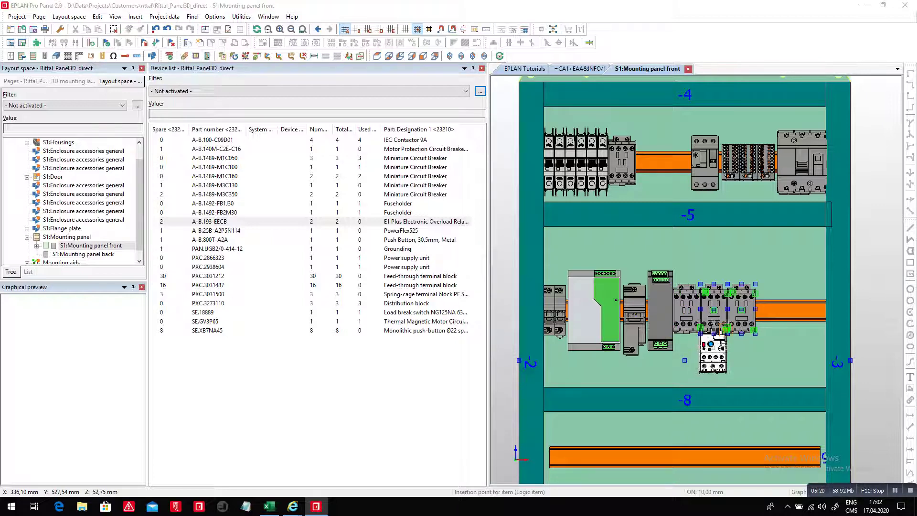
pyautogui.click(726, 330)
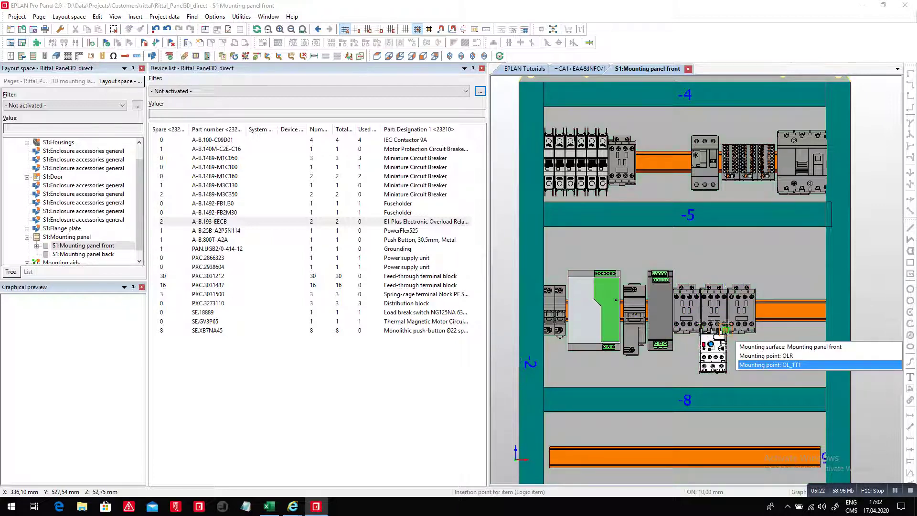
pyautogui.press('Return')
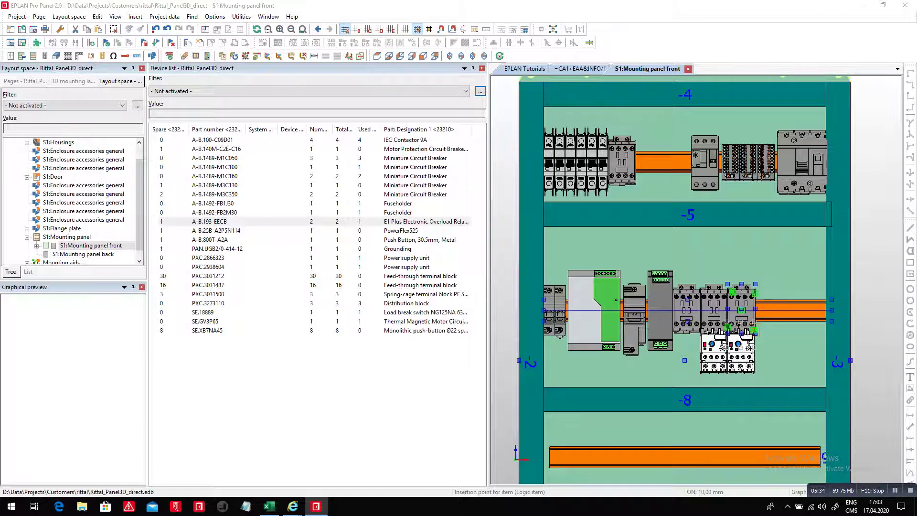
pyautogui.click(754, 330)
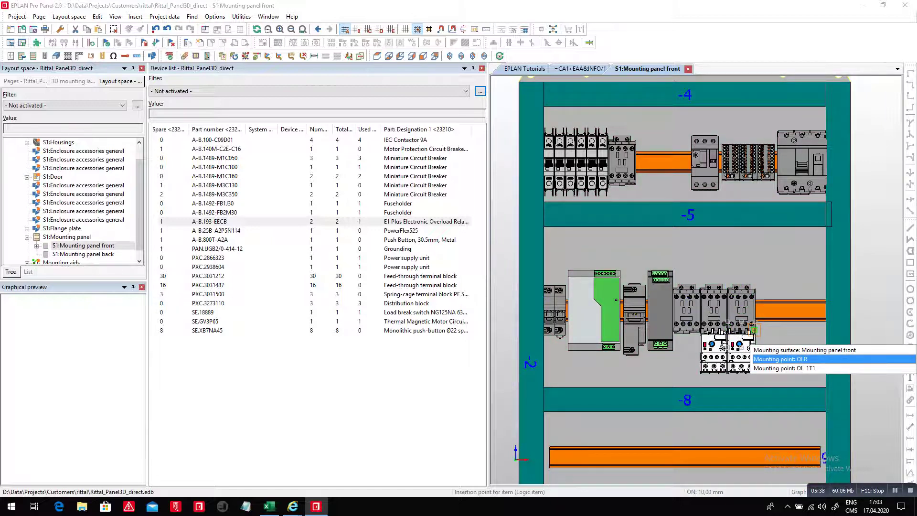
pyautogui.press('Return')
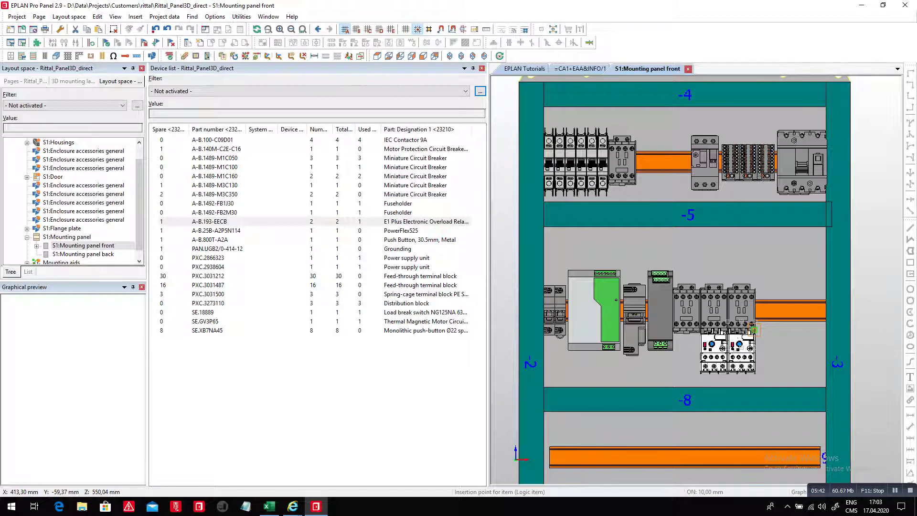
pyautogui.click(754, 329)
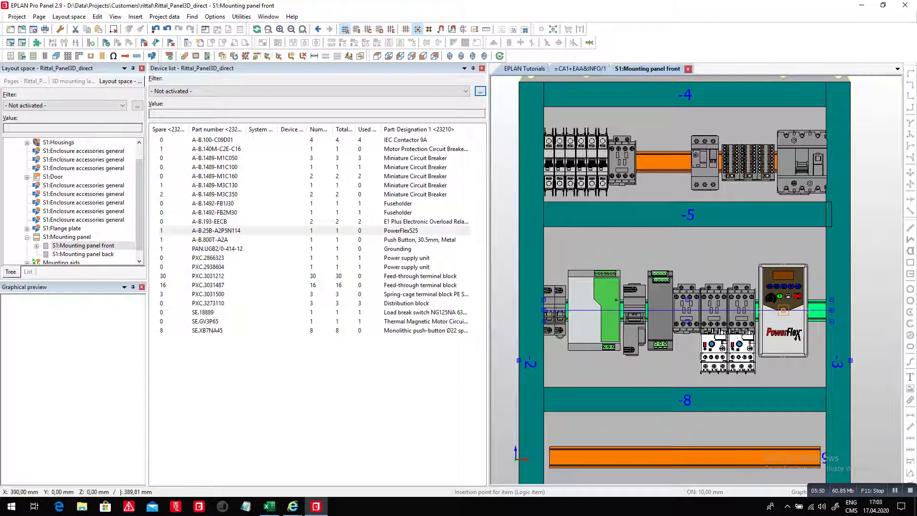
# Place the PowerFlex525 drive A-B.25B-A2P5N114 near the free end of the second mounting rail and sort the device list by spare quantity.
pyautogui.click(795, 311)
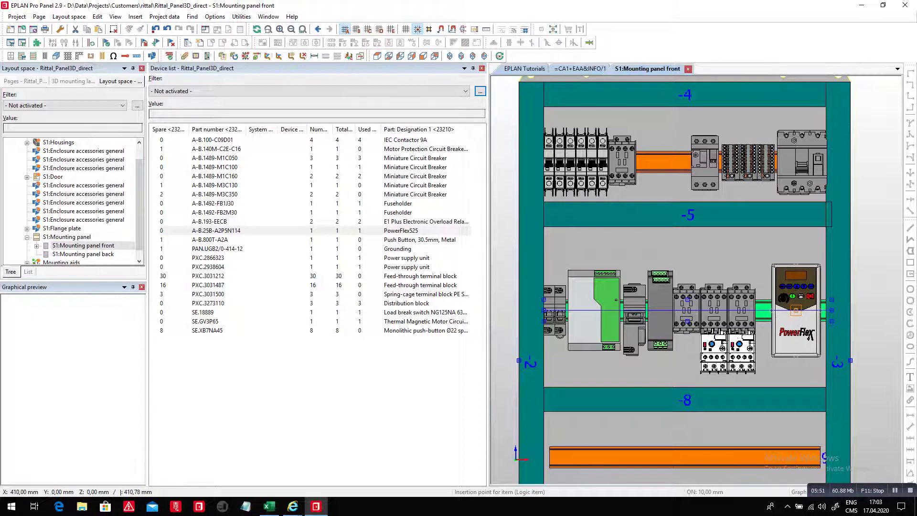
pyautogui.click(215, 185)
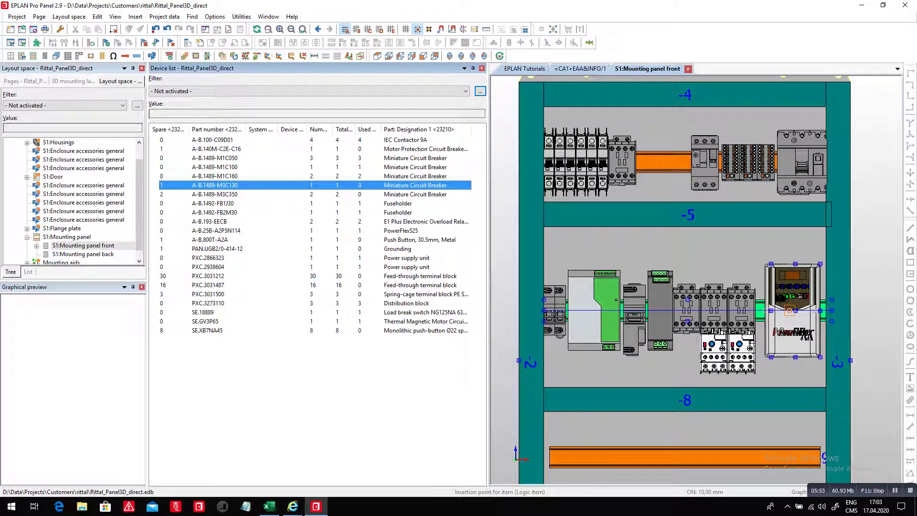
pyautogui.click(167, 129)
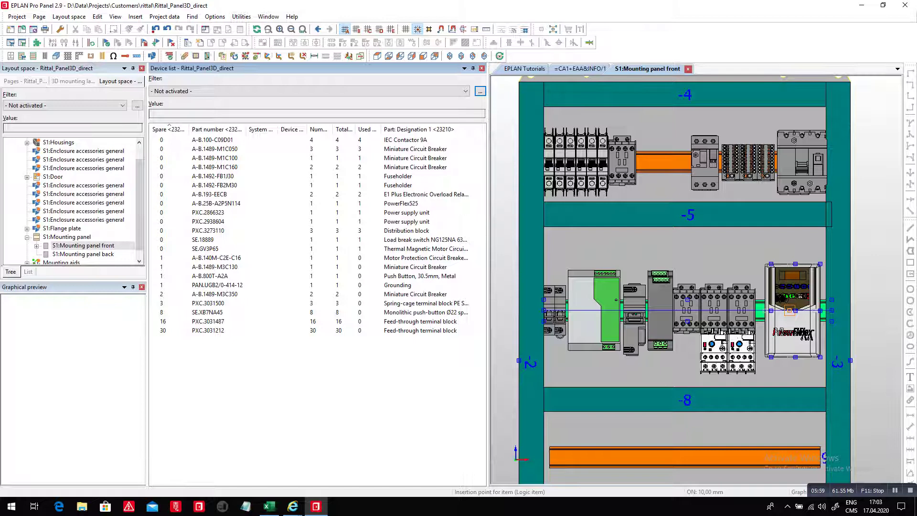
# Display S1:Door on its own in the front view and switch on the collision check.
pyautogui.doubleClick(52, 176)
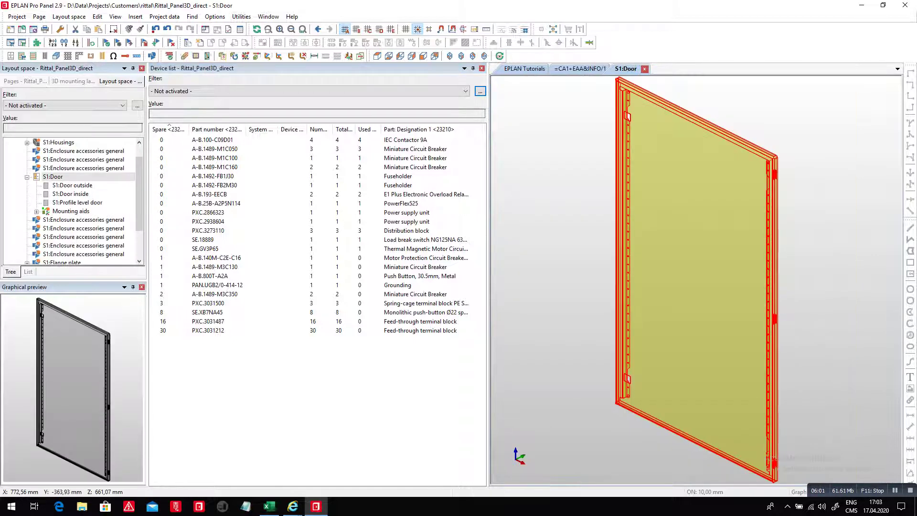
pyautogui.click(423, 56)
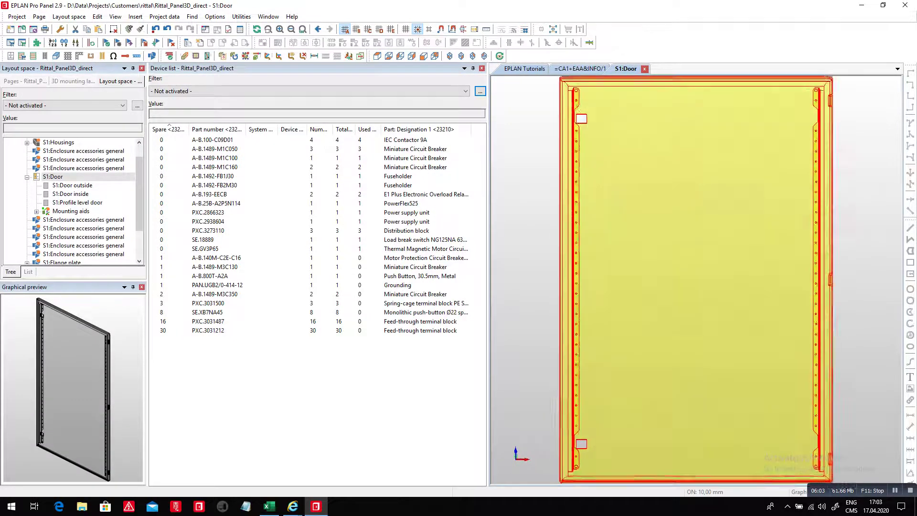
pyautogui.click(215, 16)
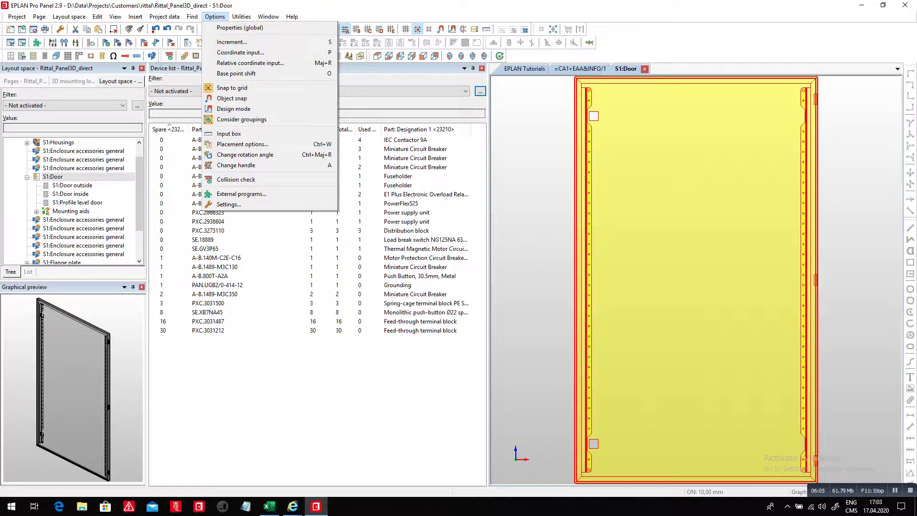
pyautogui.click(236, 179)
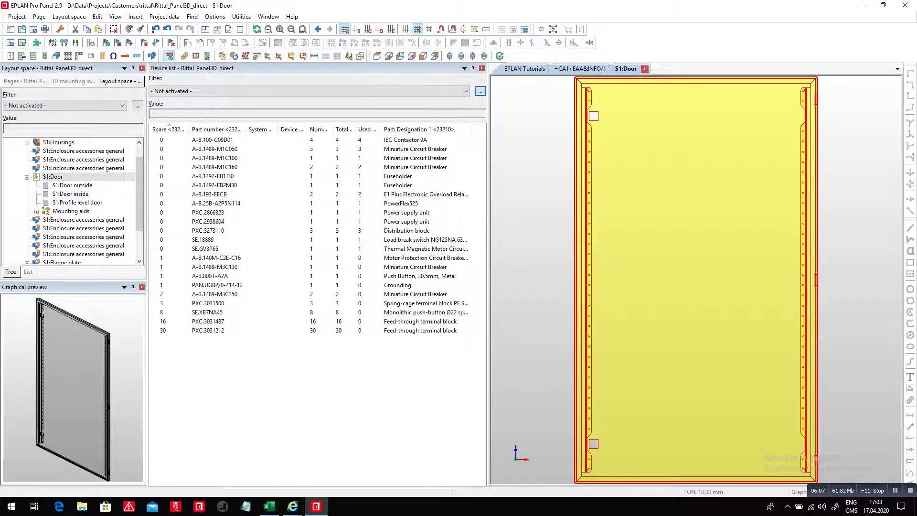
# Place one monolithic push-button SE.XB7NA45 on the outside of the door at about X 110, Y 810 mm.
pyautogui.click(207, 312)
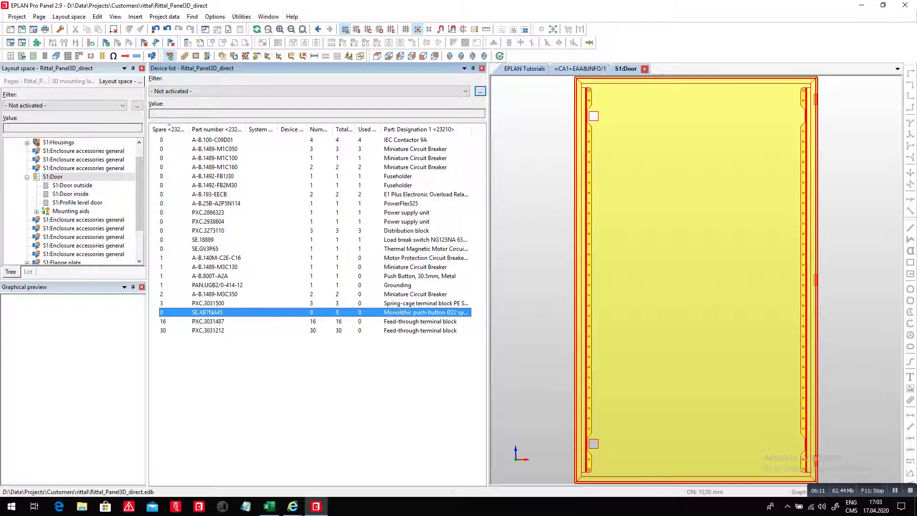
pyautogui.moveTo(207, 312); pyautogui.dragTo(610, 164)
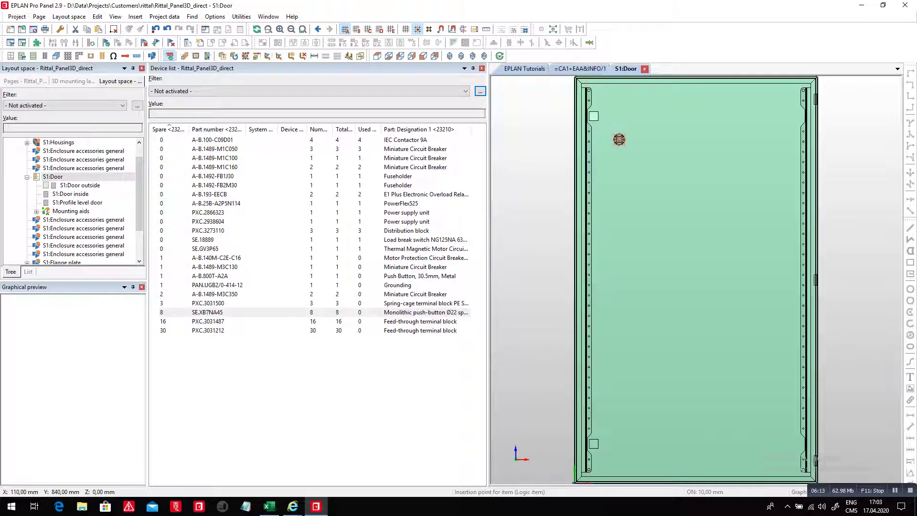
pyautogui.scroll(2, 619, 140)
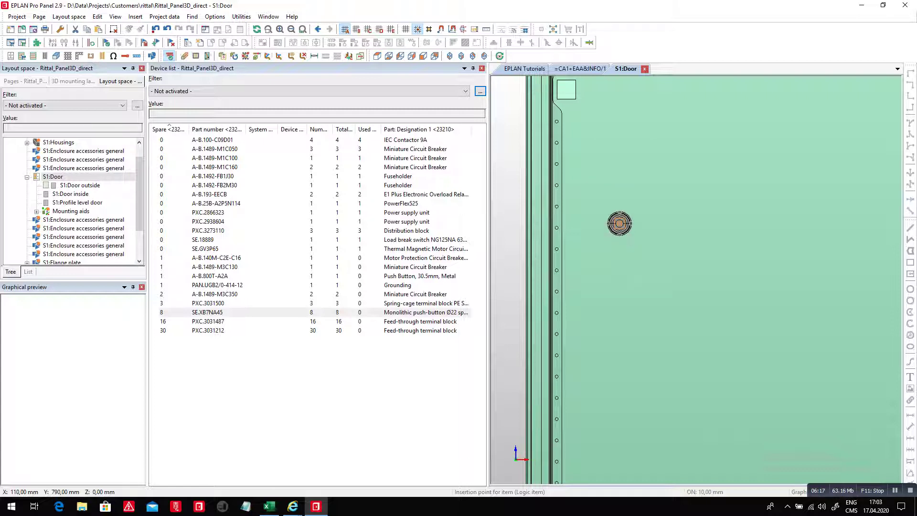
pyautogui.click(620, 164)
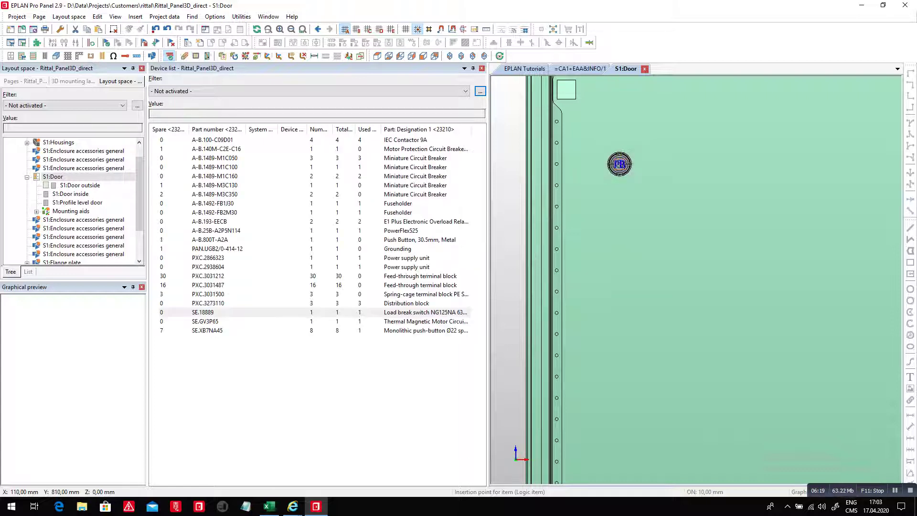
# Place two more SE.XB7NA45 push-buttons on the door in line with the first one, at Y 810 mm.
pyautogui.click(696, 163)
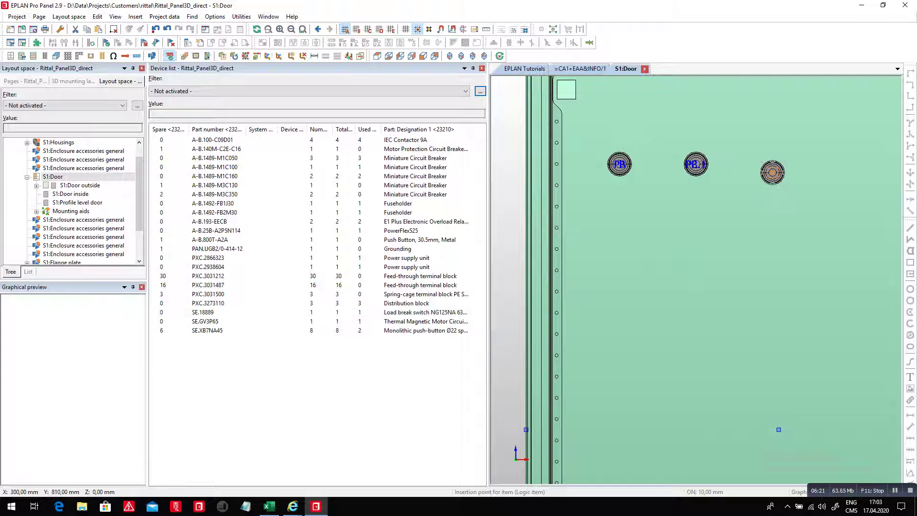
pyautogui.click(781, 164)
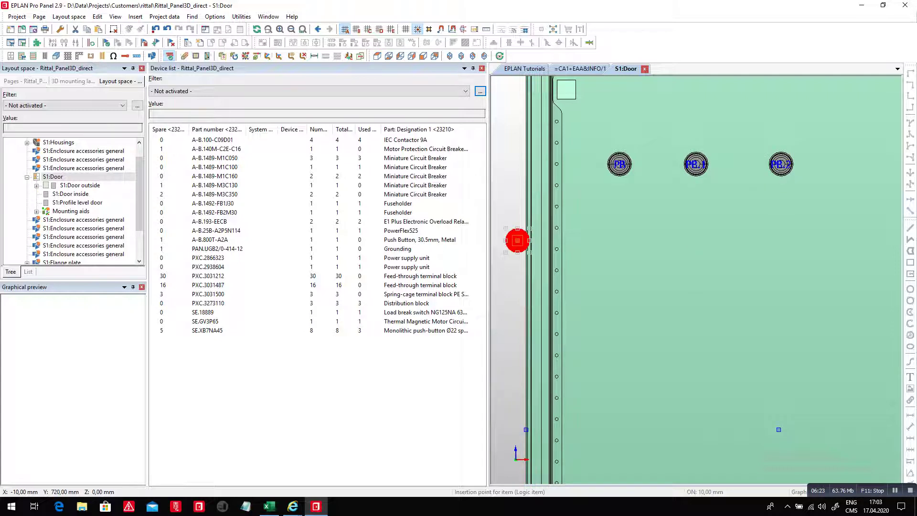
# End the placement and display the complete S1:Enclosure in the front view.
pyautogui.moveTo(139, 191); pyautogui.dragTo(139, 181)
pyautogui.click(49, 151)
pyautogui.doubleClick(49, 151)
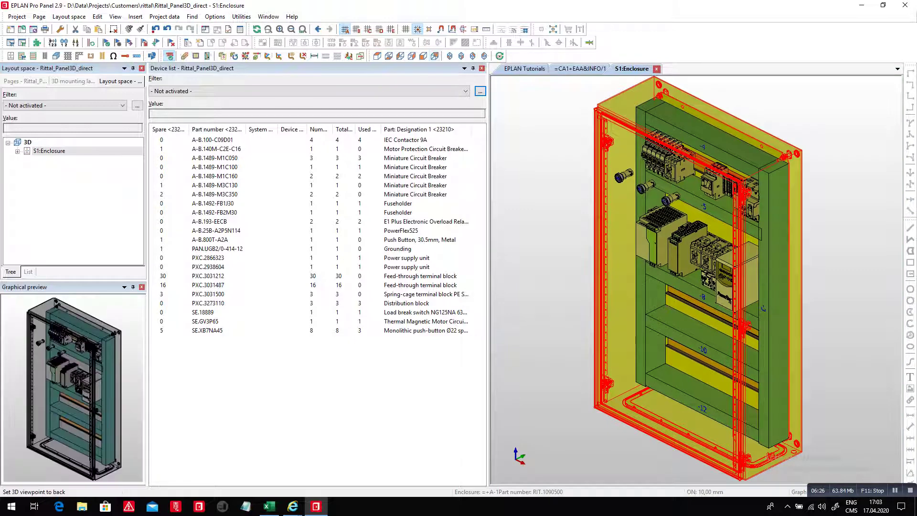
pyautogui.click(423, 56)
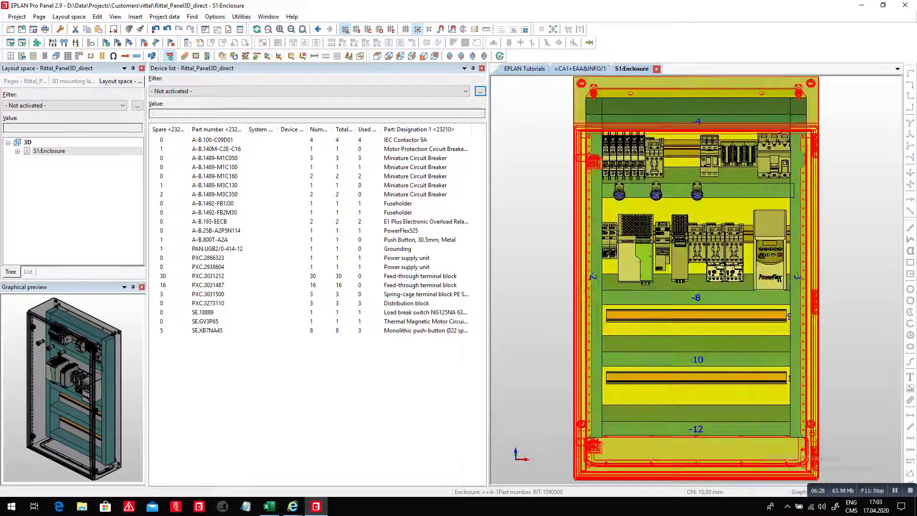
pyautogui.scroll(1, 623, 162)
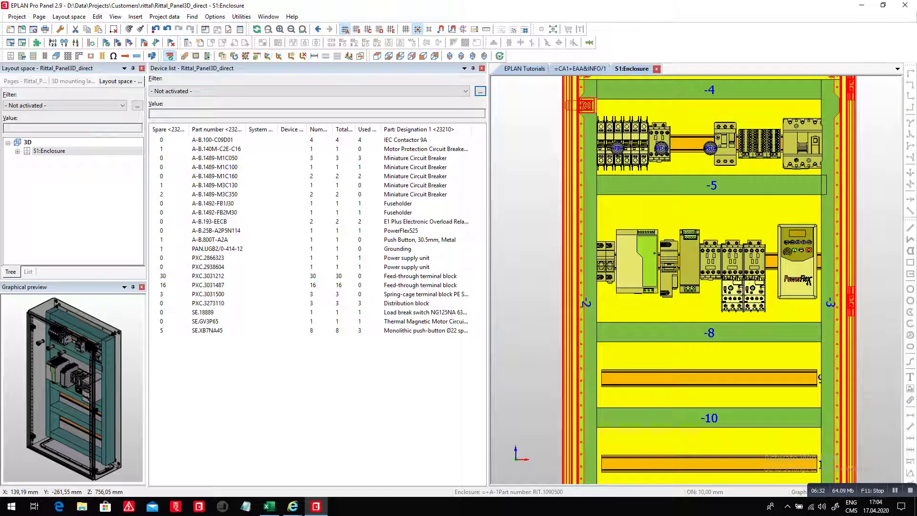
# Place three SE.XB7NA45 push-buttons on the door in a row in front of duct -8, at about Y 440 mm.
pyautogui.moveTo(207, 330); pyautogui.dragTo(612, 330)
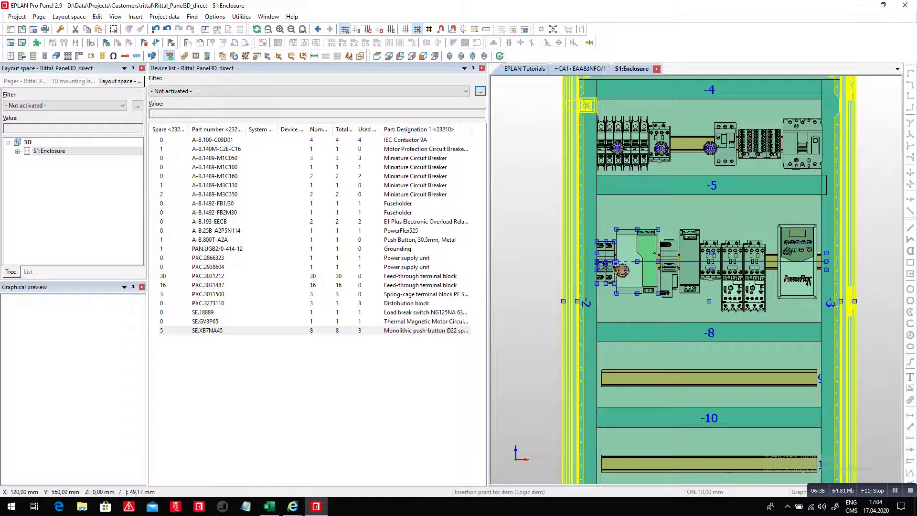
pyautogui.scroll(3, 626, 270)
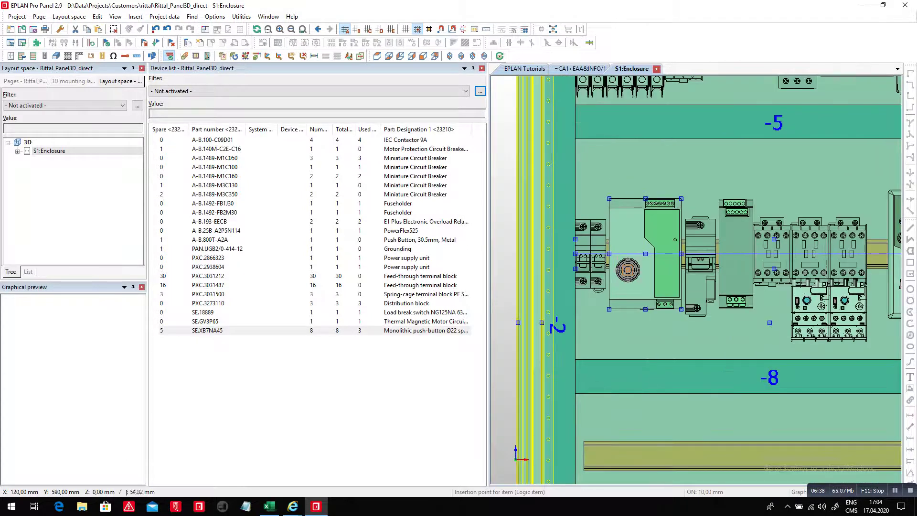
pyautogui.moveTo(628, 270); pyautogui.dragTo(604, 348)
pyautogui.scroll(-1, 620, 227)
pyautogui.click(605, 347)
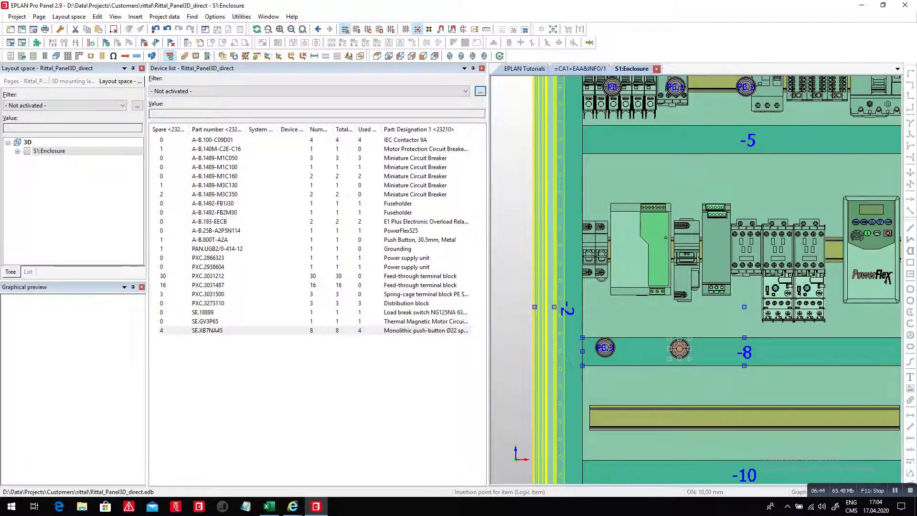
pyautogui.click(683, 347)
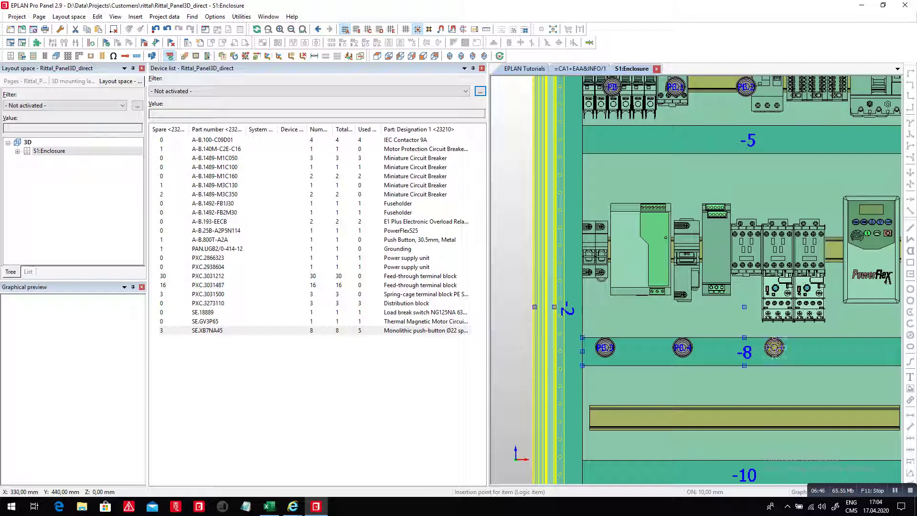
pyautogui.click(767, 348)
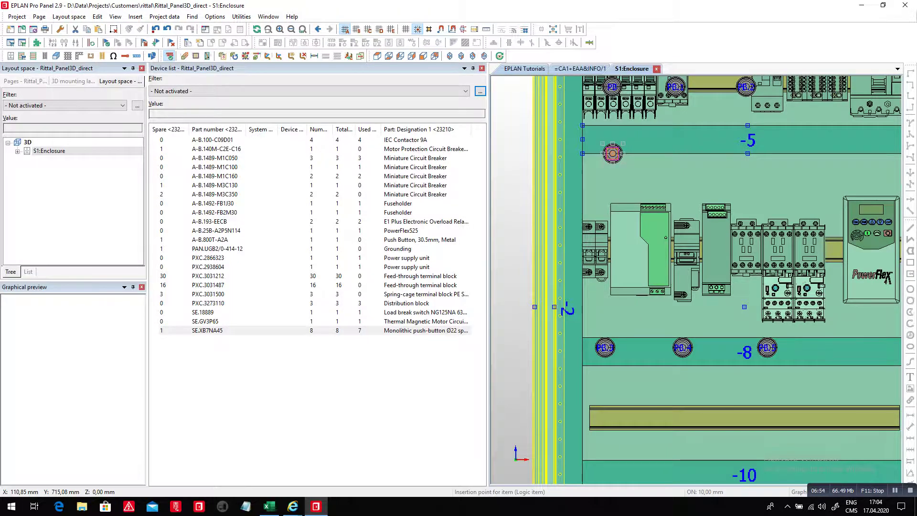
# Place the last two SE.XB7NA45 push-buttons along duct -5 at about Y 715 mm and push button A-B.800T-A2A at X 470, Y 720 mm.
pyautogui.click(613, 153)
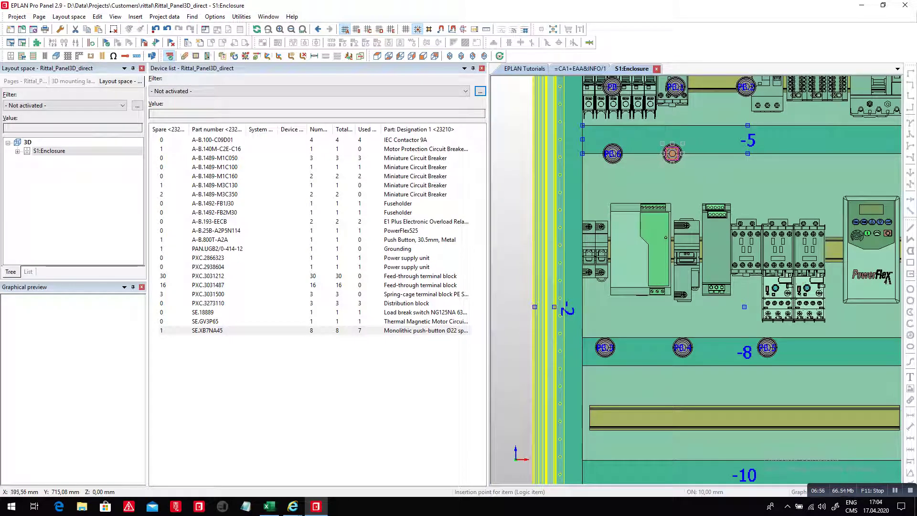
pyautogui.click(672, 153)
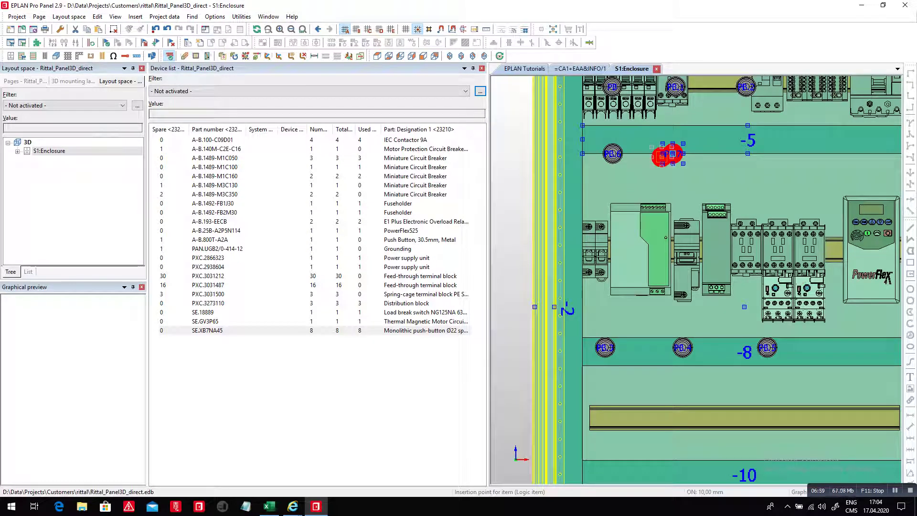
pyautogui.click(210, 240)
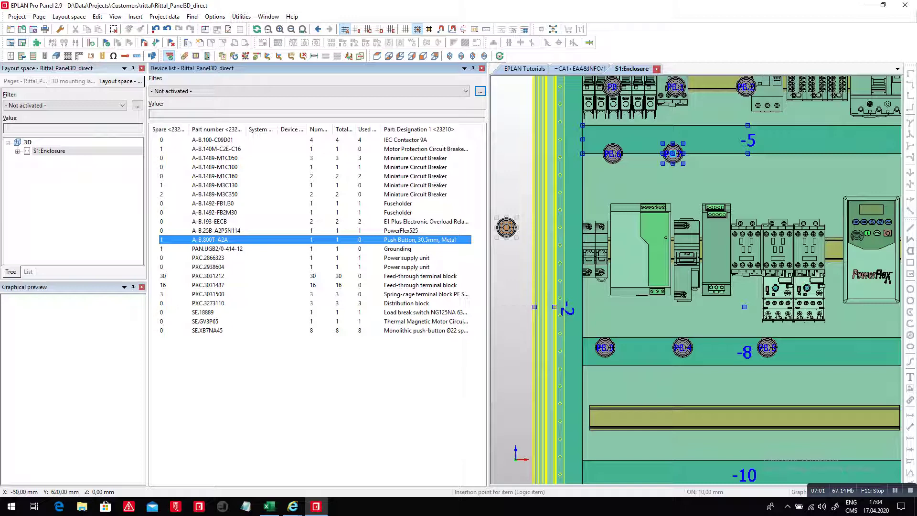
pyautogui.scroll(-1, 506, 227)
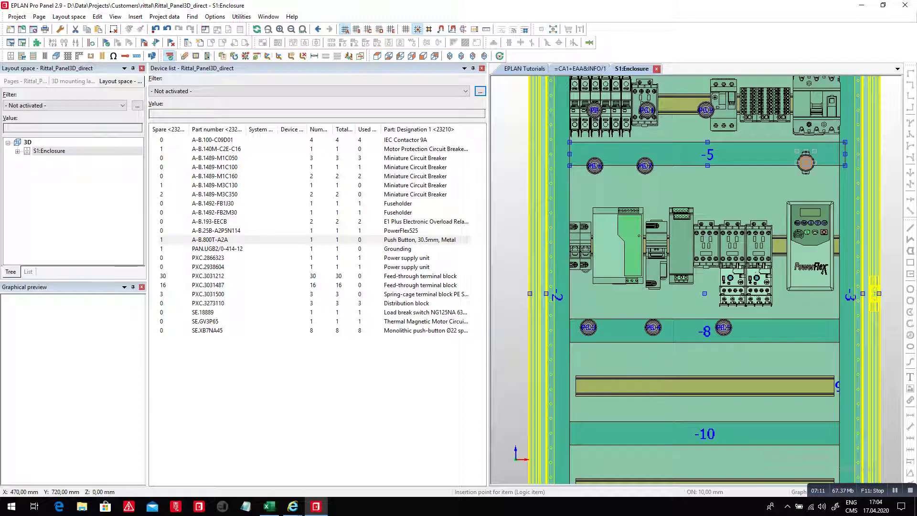
pyautogui.click(806, 163)
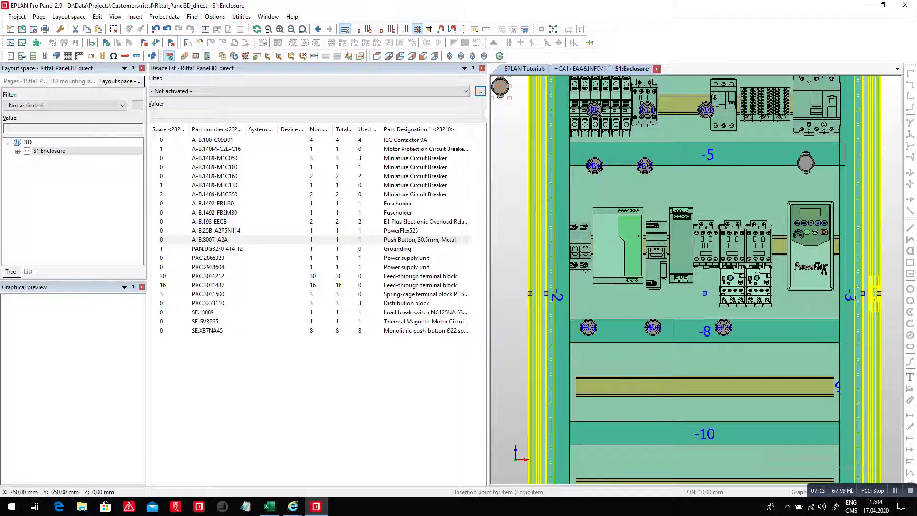
# Examine the equipped enclosure in 3D at an angle and from the left, and return to the front view.
pyautogui.click(499, 56)
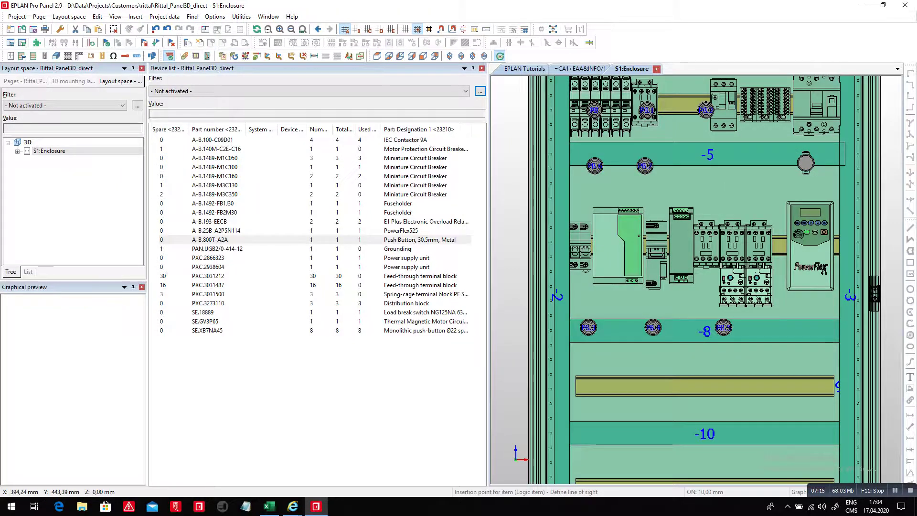
pyautogui.moveTo(764, 325); pyautogui.dragTo(698, 335)
pyautogui.click(303, 29)
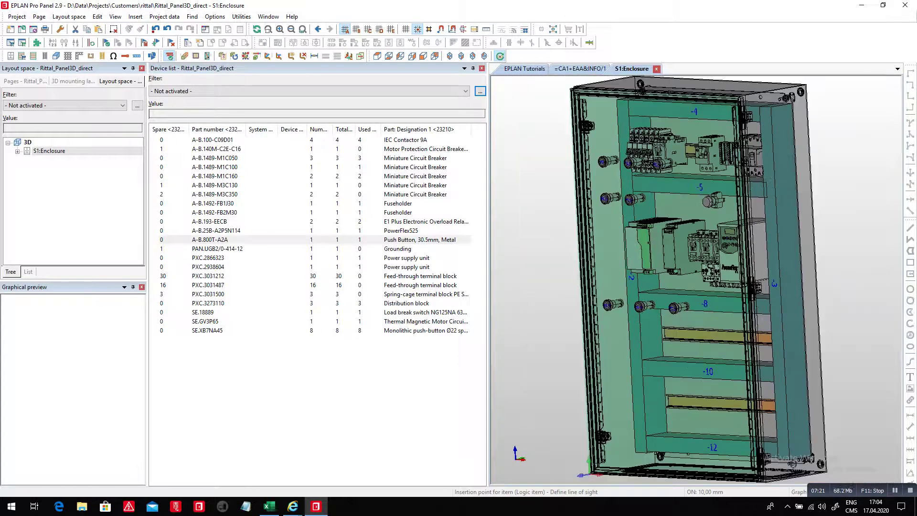
pyautogui.click(412, 56)
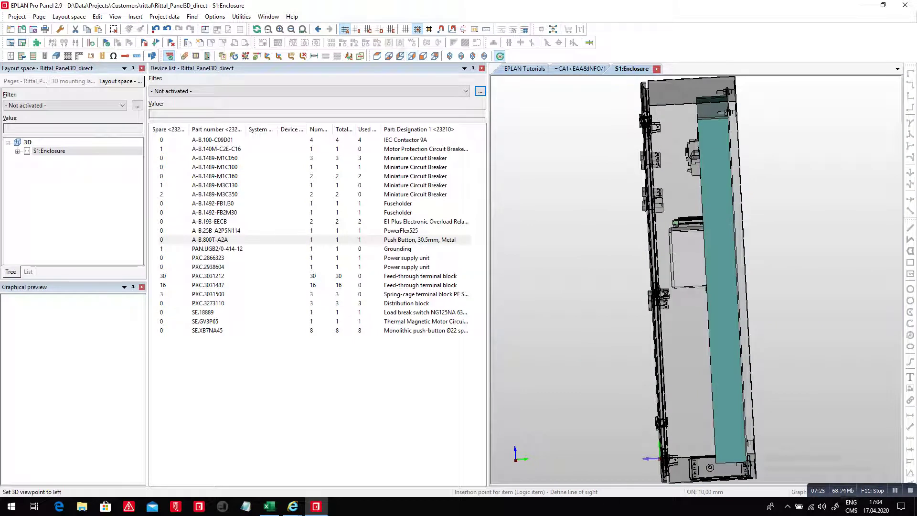
pyautogui.click(412, 56)
pyautogui.click(423, 56)
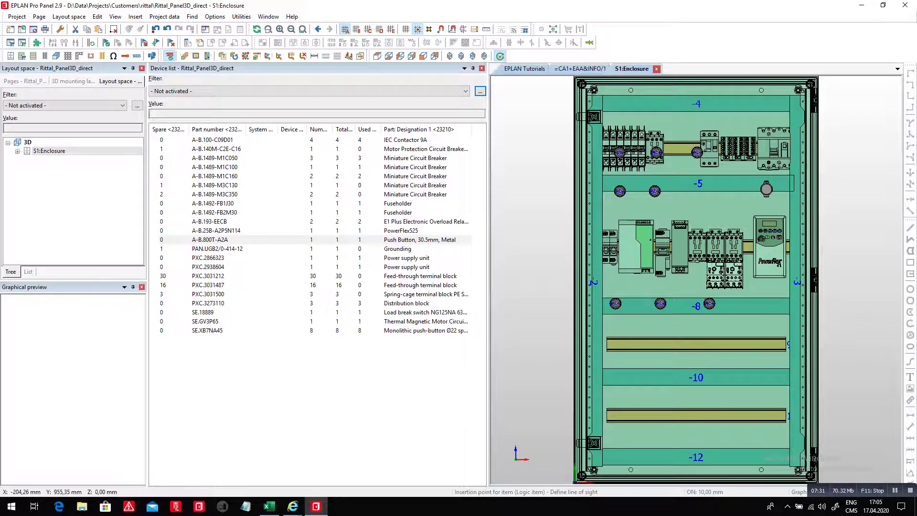
# Close the device list and generate the model view pages for KITTING, DUCTS AND RAILS CUTTING and ASSEMBLY PANEL LAYOUT.
pyautogui.click(482, 68)
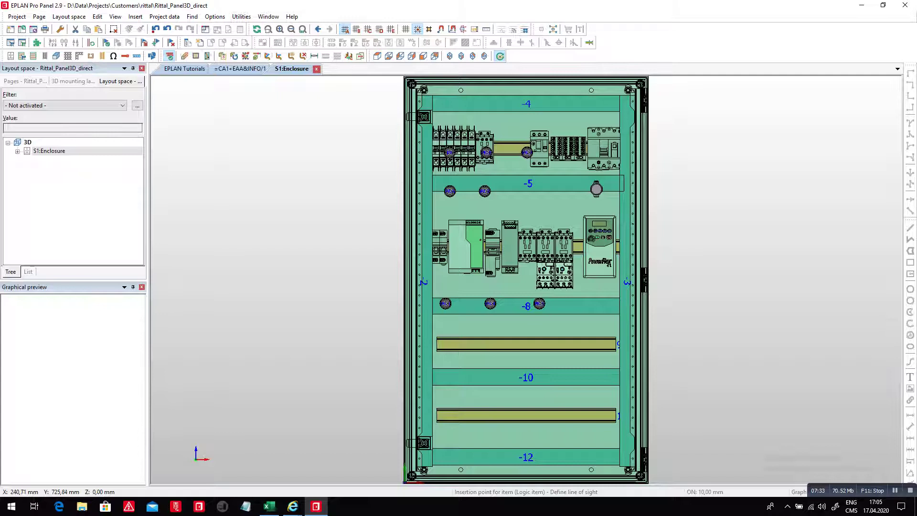
pyautogui.click(25, 81)
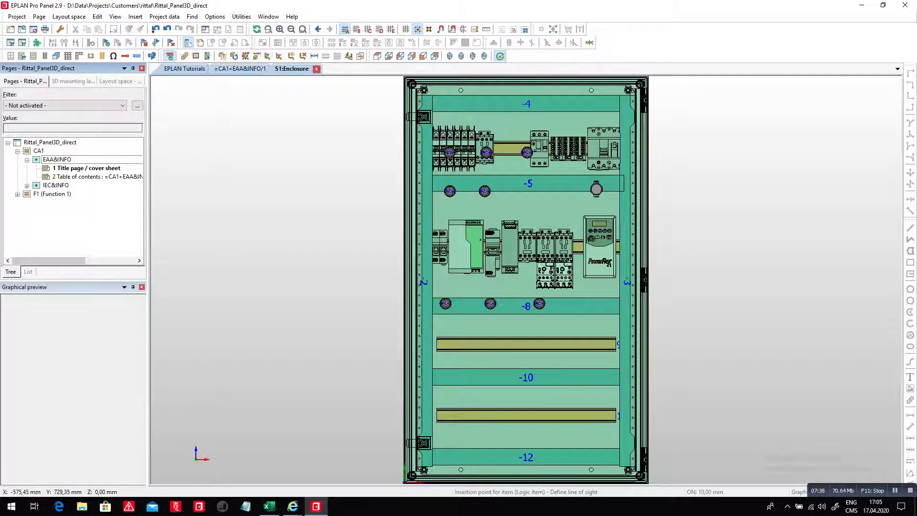
pyautogui.click(242, 17)
pyautogui.moveTo(253, 27)
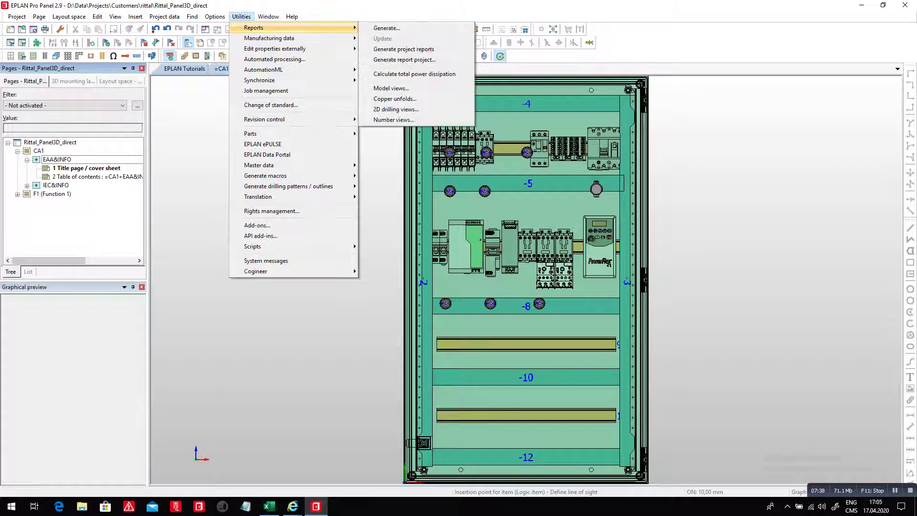
pyautogui.click(391, 88)
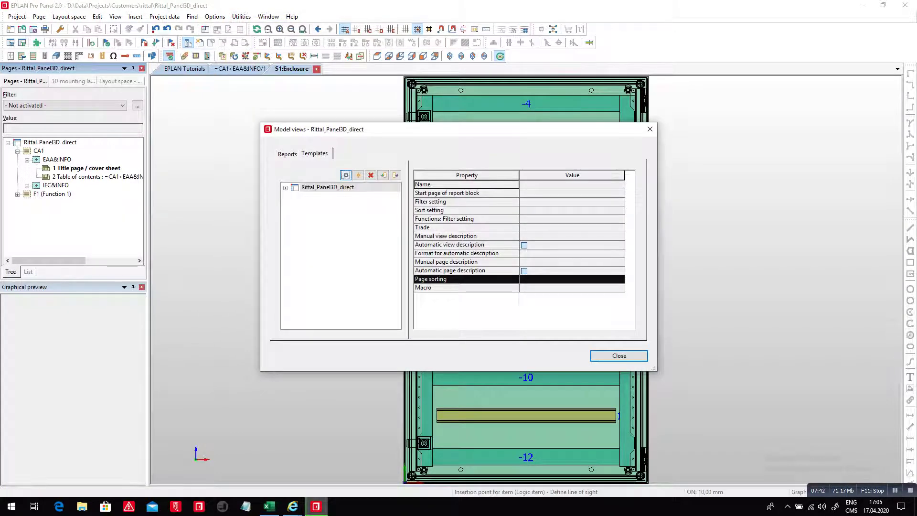
pyautogui.click(346, 175)
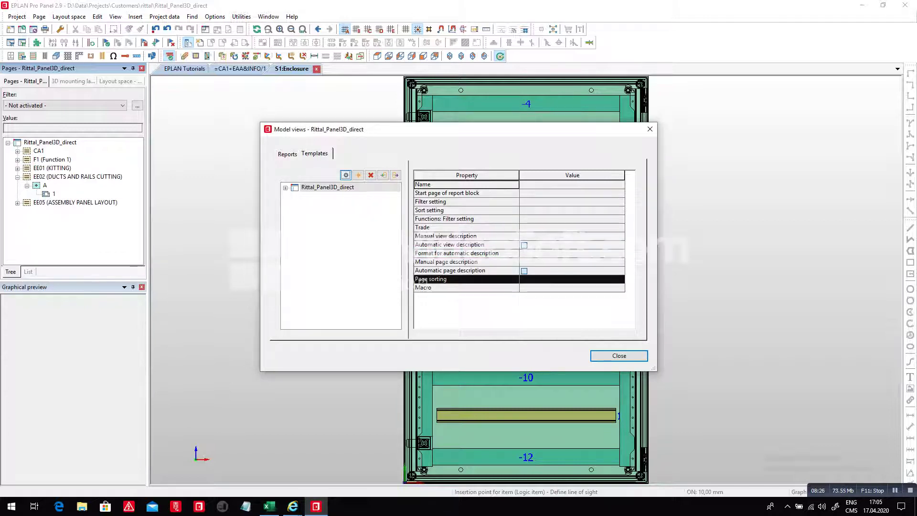
pyautogui.click(619, 356)
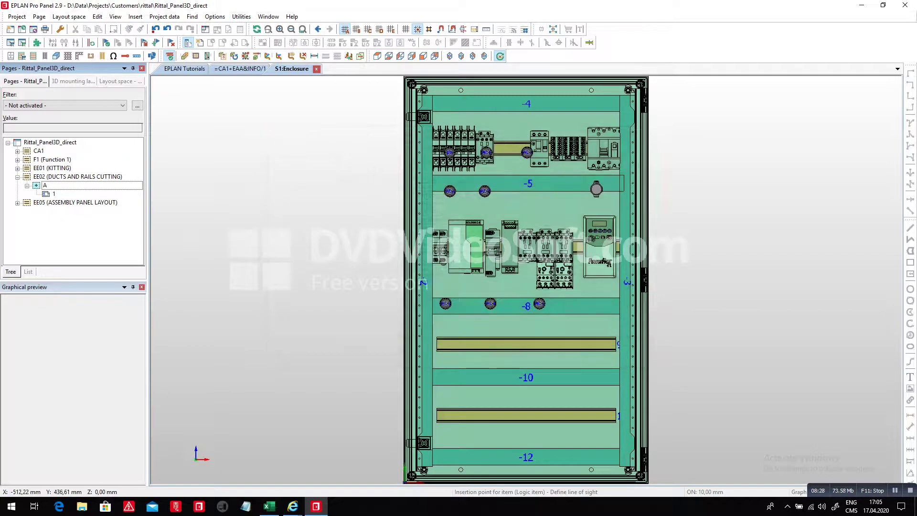
# Open page 1 of EE01 (KITTING) to examine the views of the enclosure, door and mounting panel.
pyautogui.doubleClick(52, 168)
pyautogui.click(45, 176)
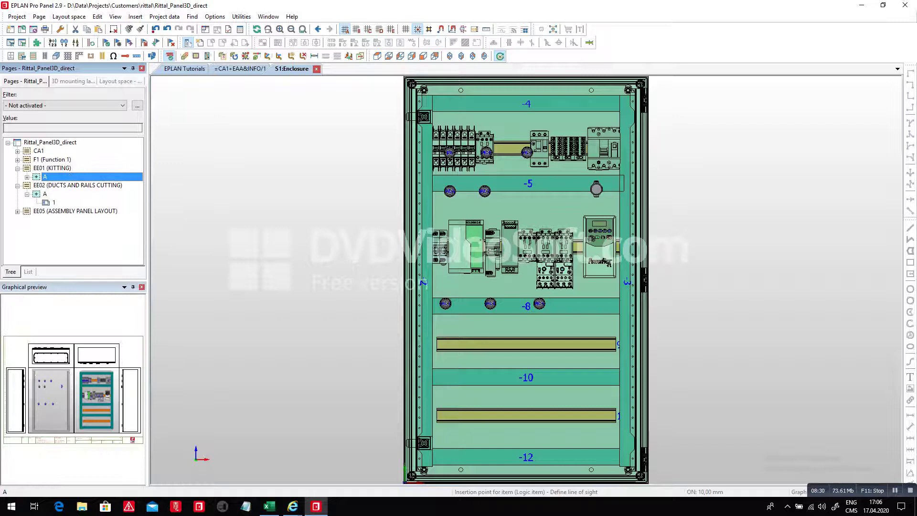
pyautogui.doubleClick(72, 389)
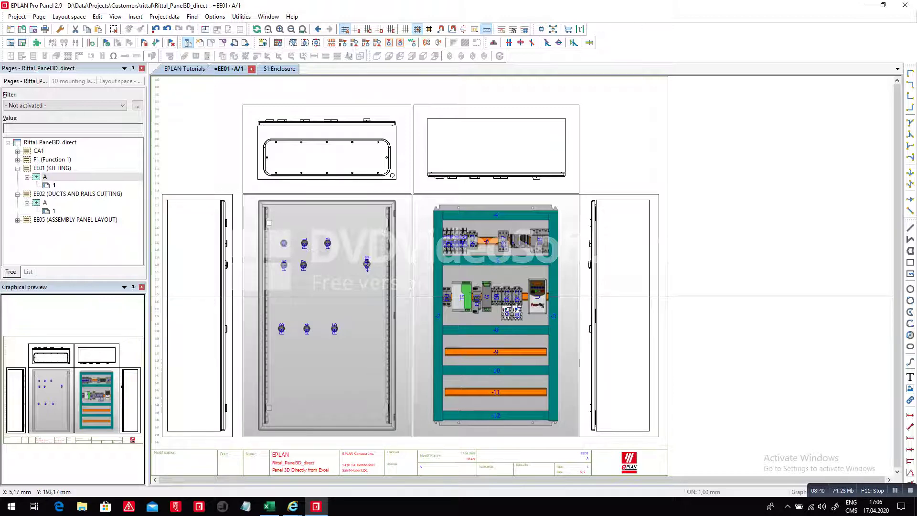
# Examine the duct and rail drawing and its enclosure legend on page 1 of EE02 (DUCTS AND RAILS CUTTING).
pyautogui.press('pagedown')
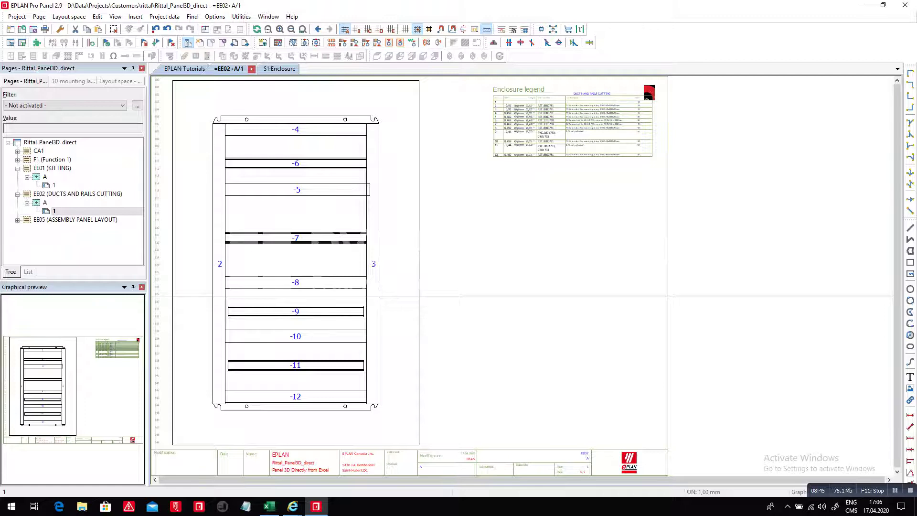
pyautogui.scroll(1, 519, 96)
pyautogui.scroll(5, 519, 84)
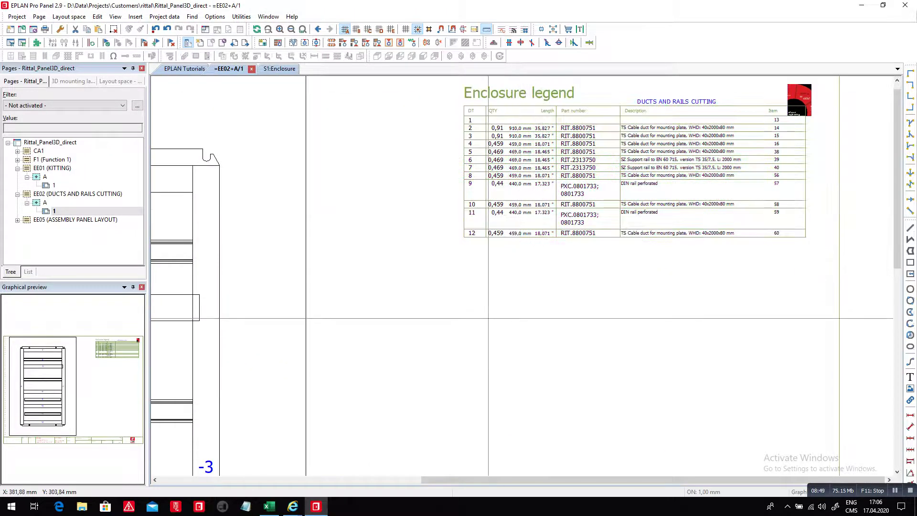
pyautogui.scroll(-1, 623, 277)
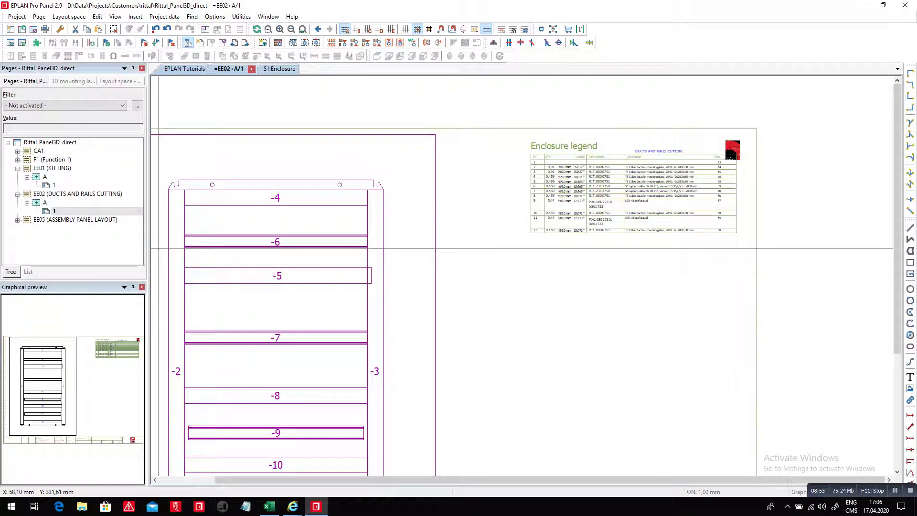
# Review pages 1 and 3 of EE05 (ASSEMBLY PANEL LAYOUT), checking the device placements in the enclosure views.
pyautogui.doubleClick(75, 220)
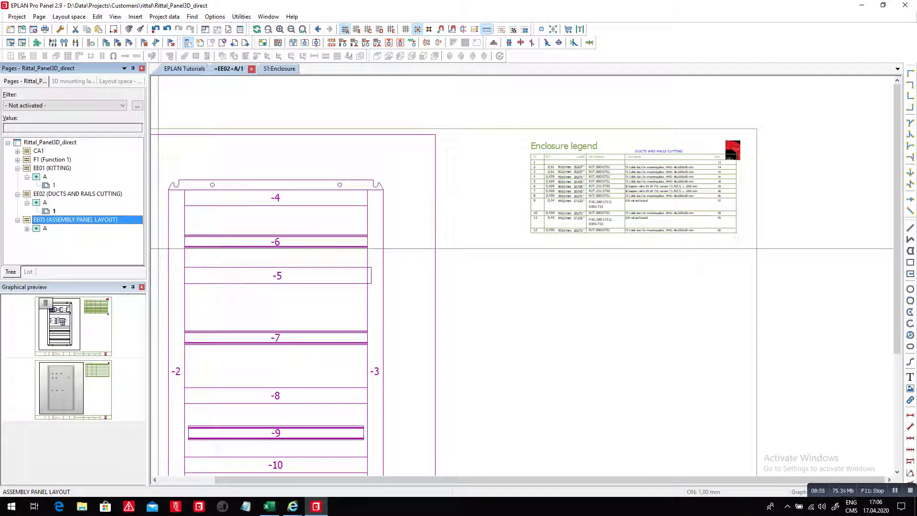
pyautogui.doubleClick(45, 229)
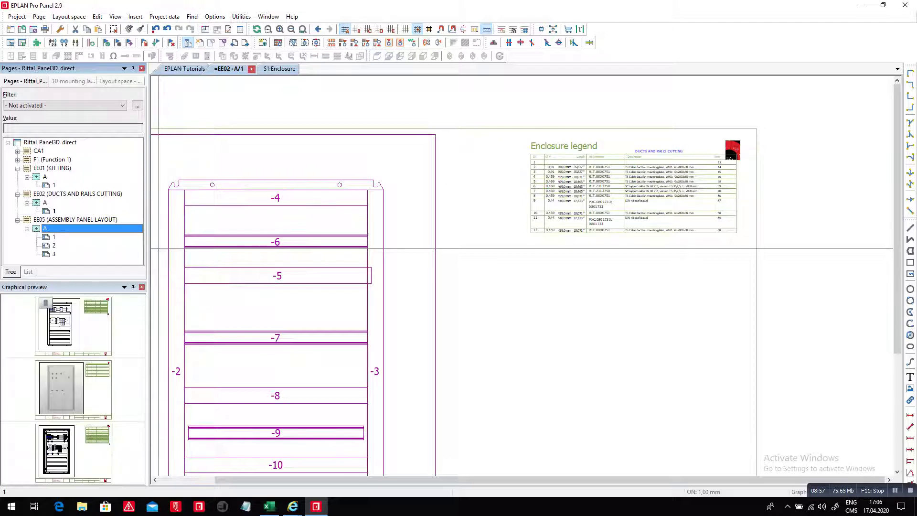
pyautogui.doubleClick(54, 237)
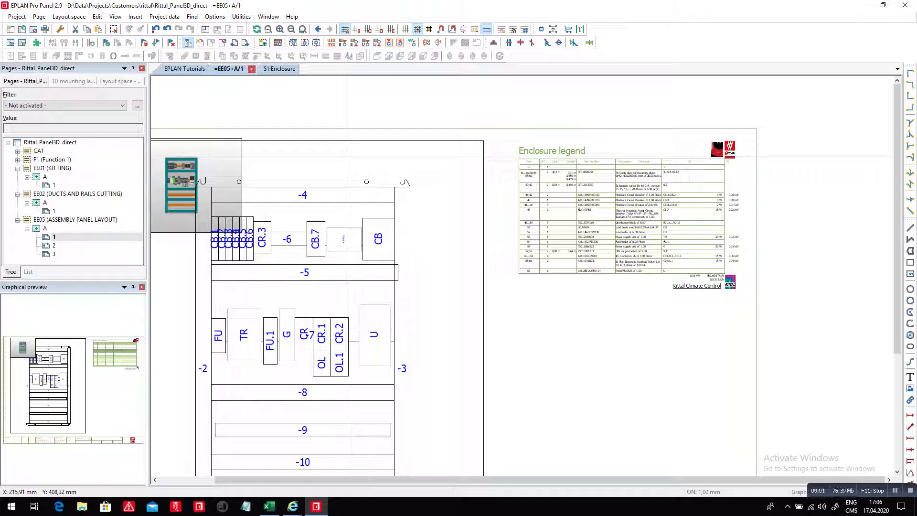
pyautogui.doubleClick(54, 254)
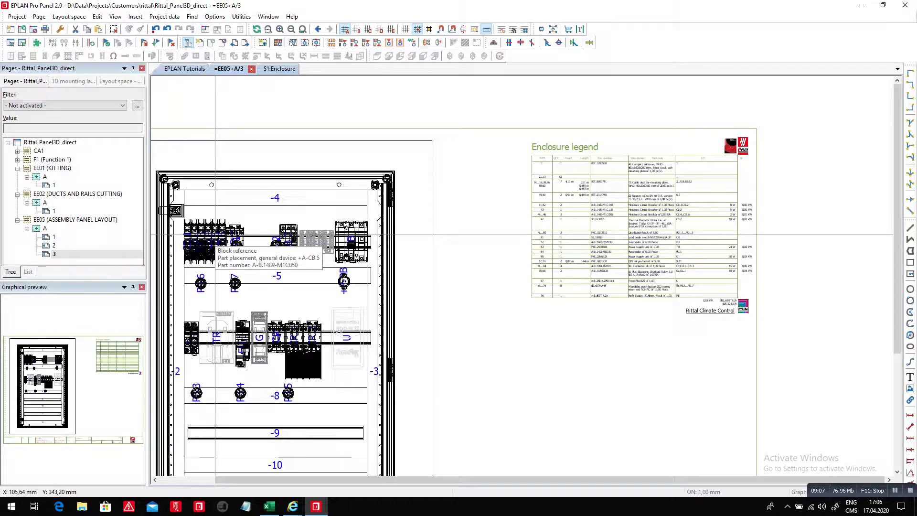
pyautogui.click(216, 235)
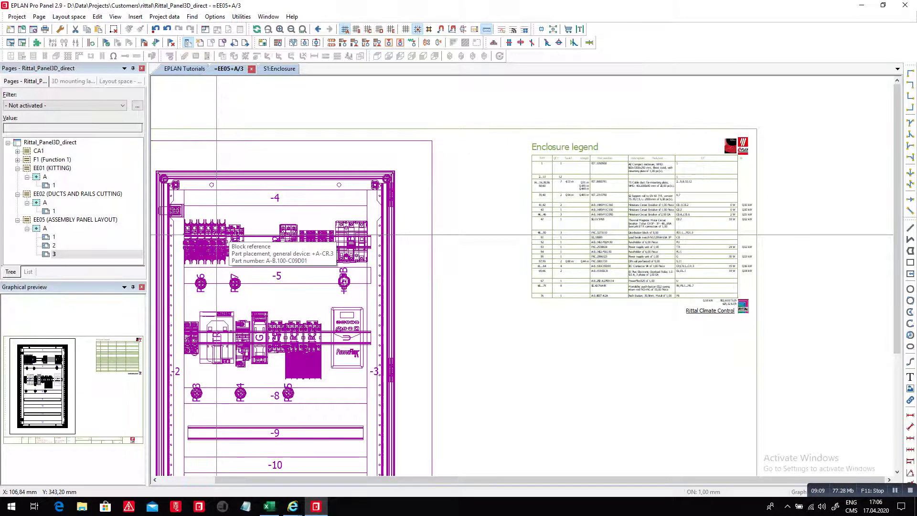
# Examine the enclosure legend up close on page 3 of EE05, return to the full page and show page 2.
pyautogui.press('z')
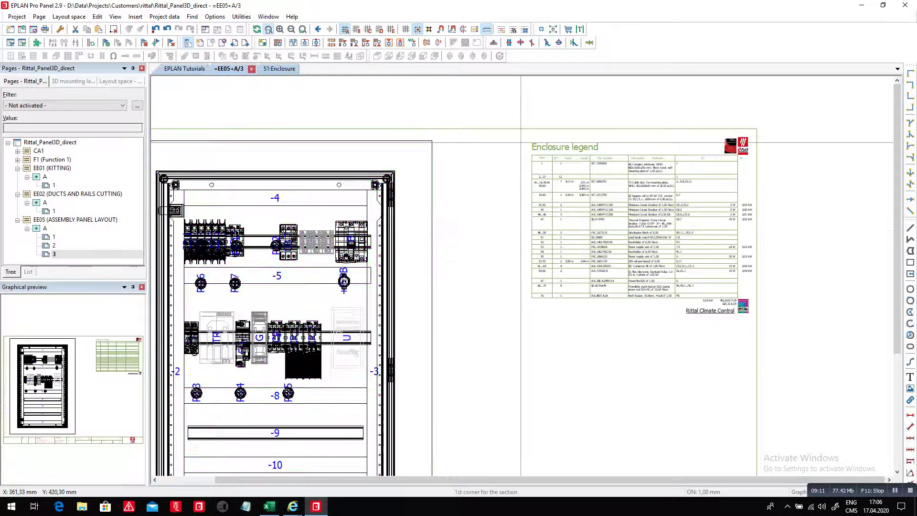
pyautogui.click(514, 137)
pyautogui.click(702, 313)
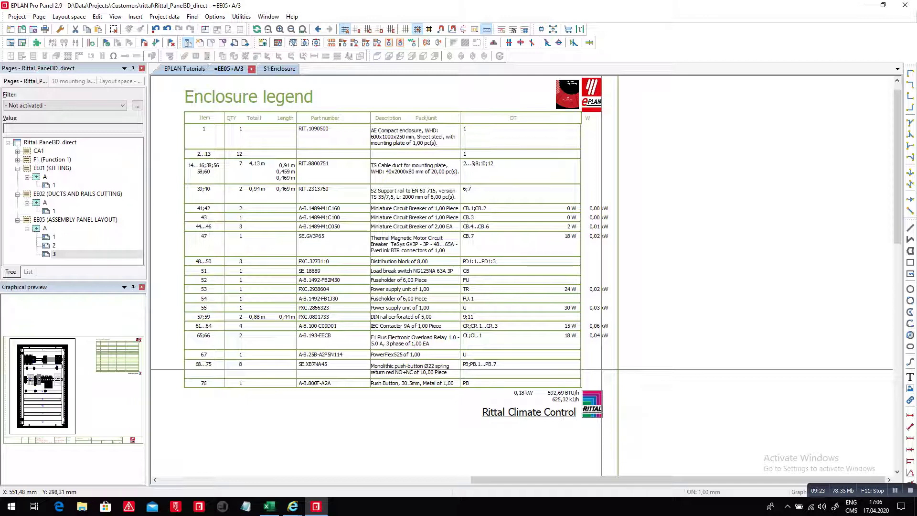
pyautogui.click(395, 161)
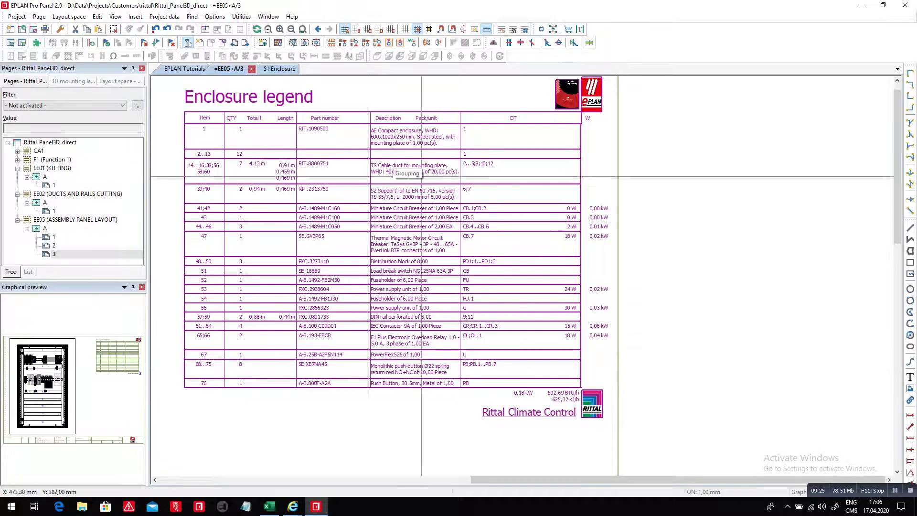
pyautogui.click(303, 29)
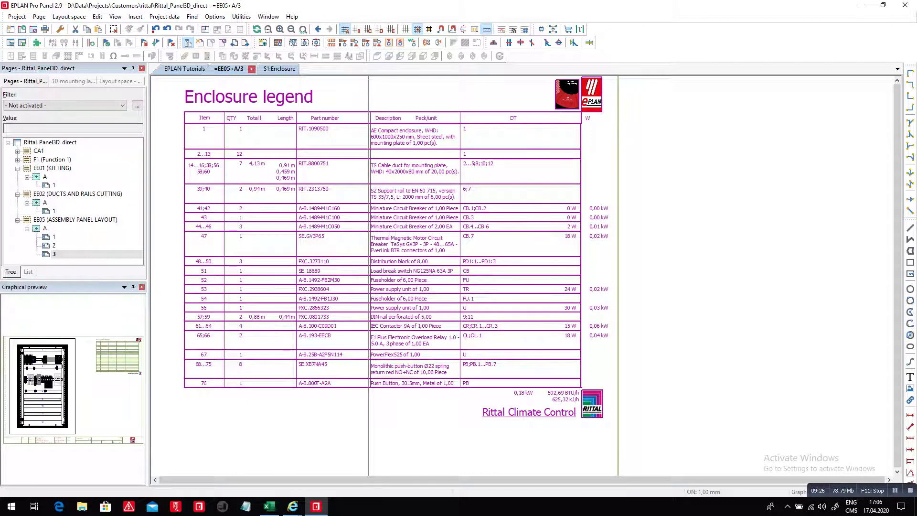
pyautogui.scroll(-3, 522, 276)
pyautogui.click(350, 180)
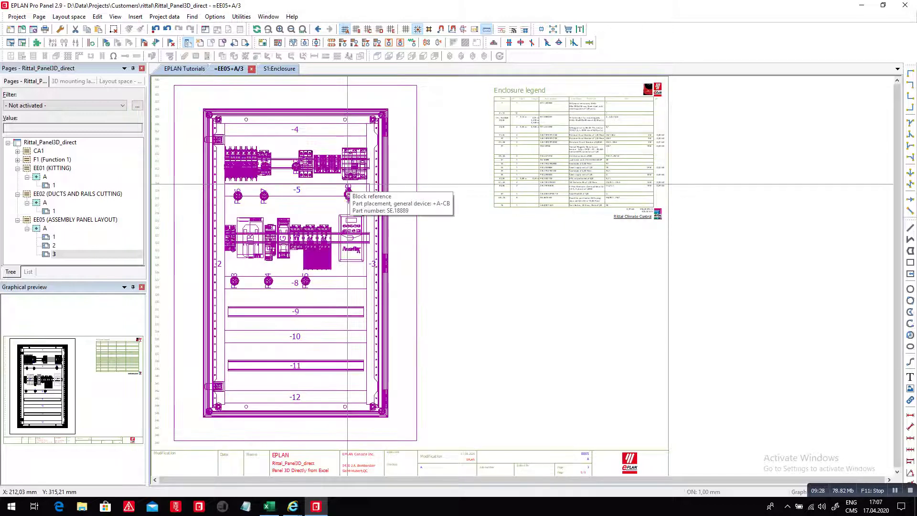
pyautogui.press('pageup')
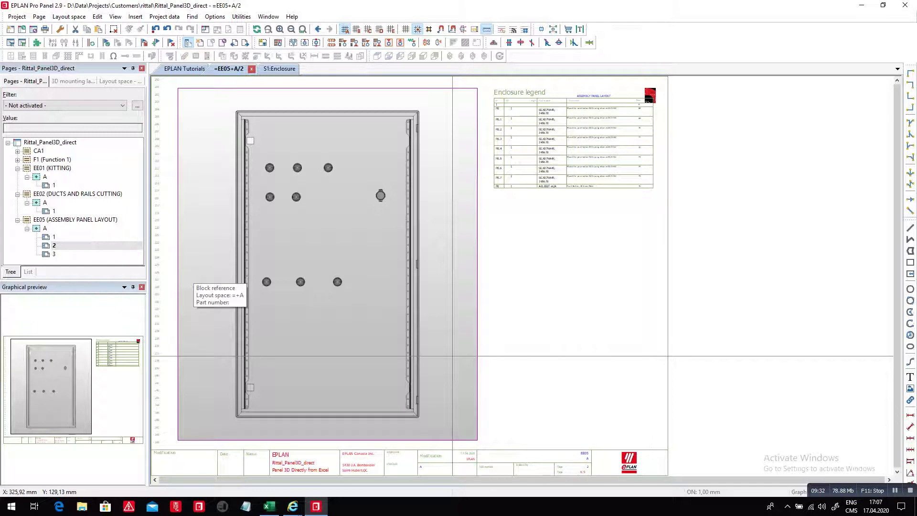
# Generate the 2D drilling views for the whole Rittal_Panel3D_direct project, replacing the existing automatically generated view pages.
pyautogui.click(49, 142)
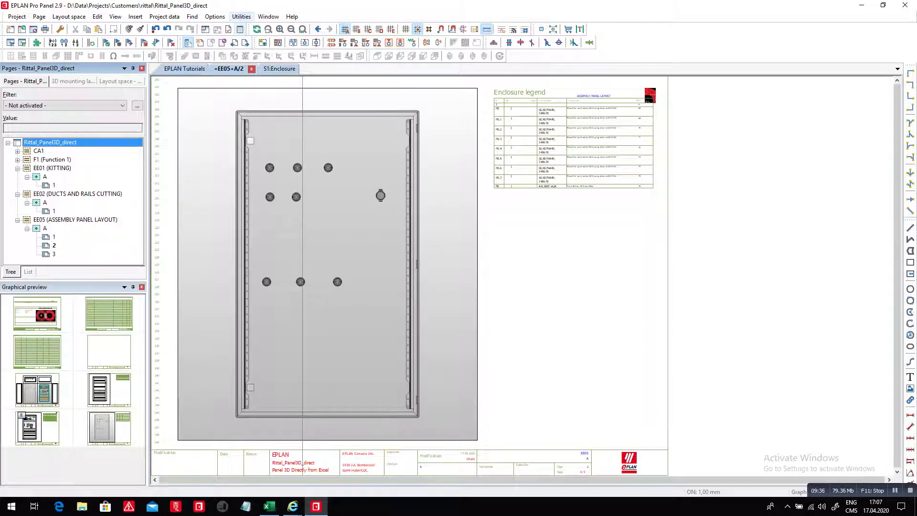
pyautogui.click(241, 17)
pyautogui.moveTo(258, 27)
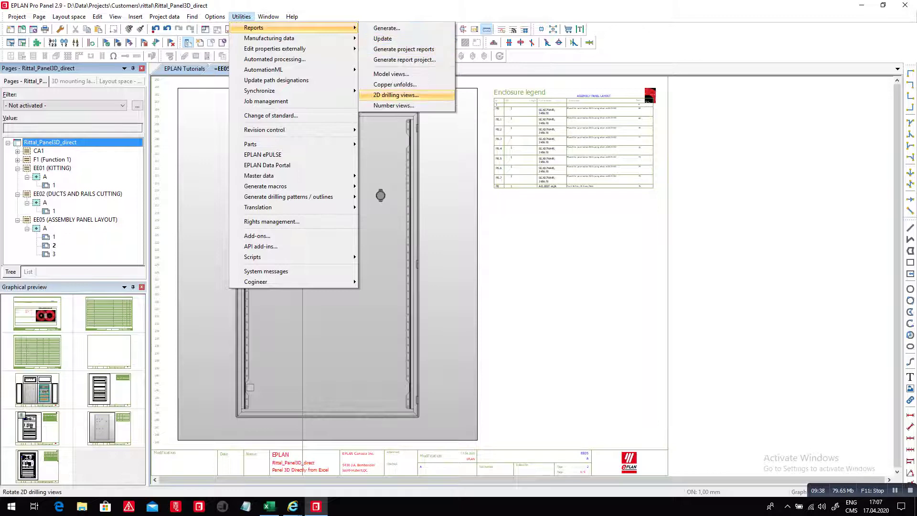
pyautogui.click(396, 94)
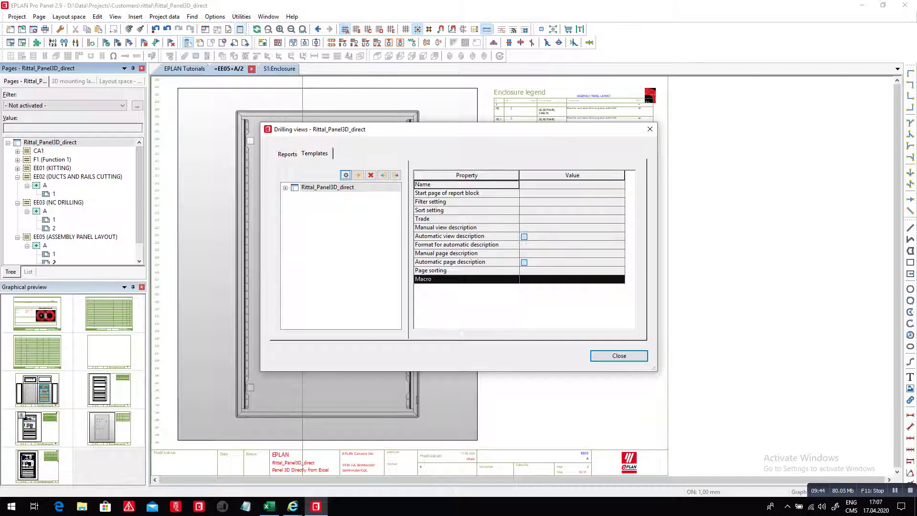
pyautogui.click(345, 175)
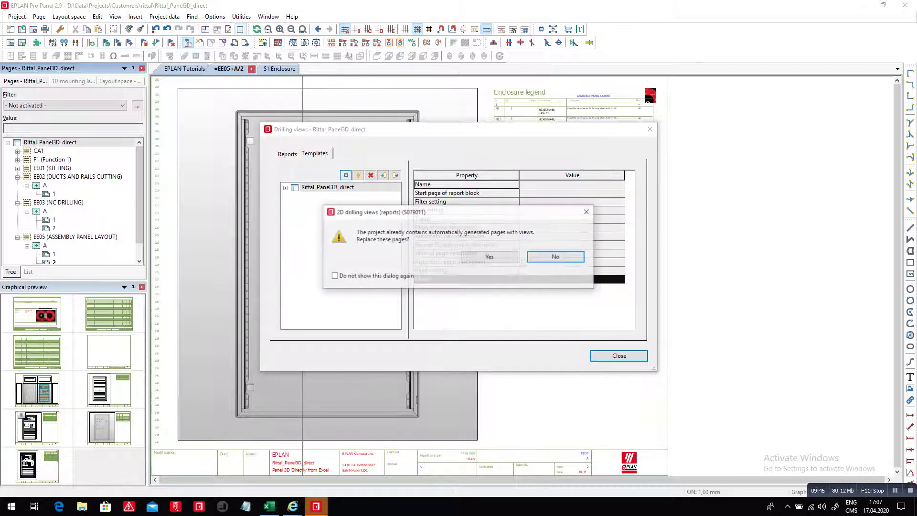
pyautogui.click(498, 257)
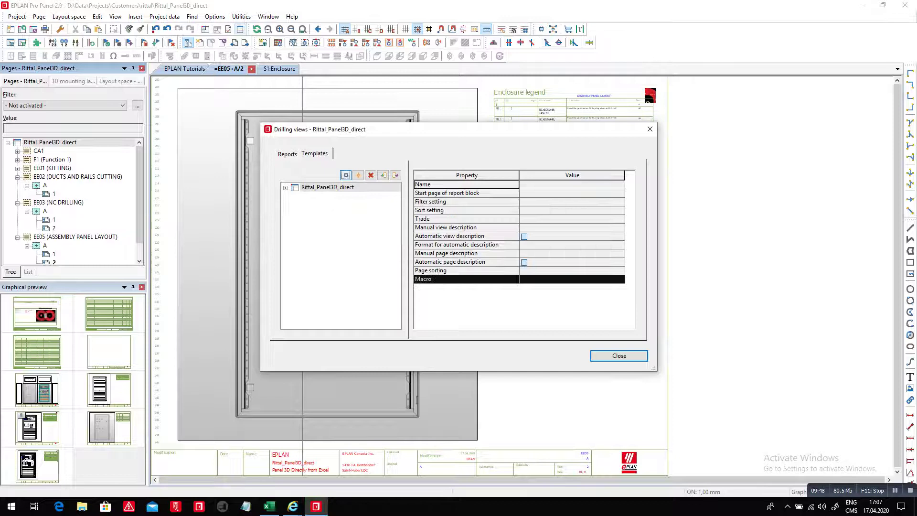
pyautogui.click(619, 356)
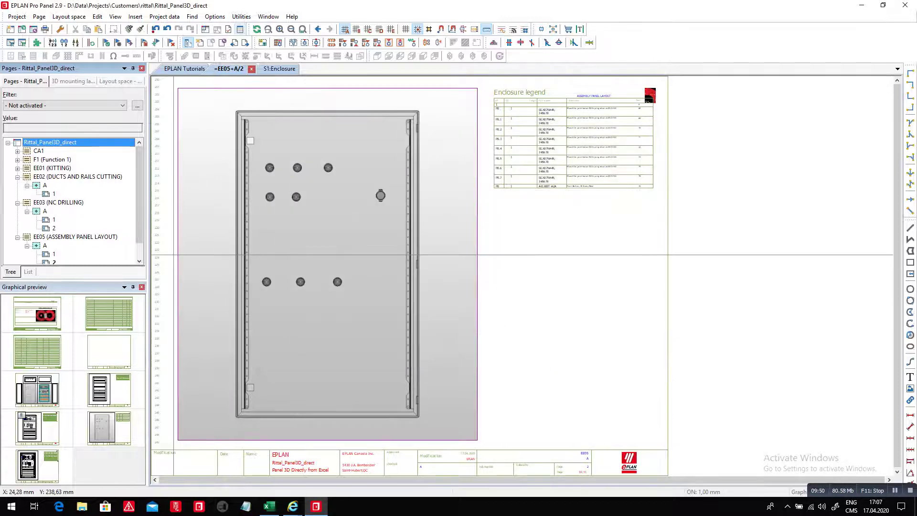
# Review the drilling drawings and cut-out legends on pages 1 and 2 of EE03 (NC DRILLING).
pyautogui.doubleClick(54, 220)
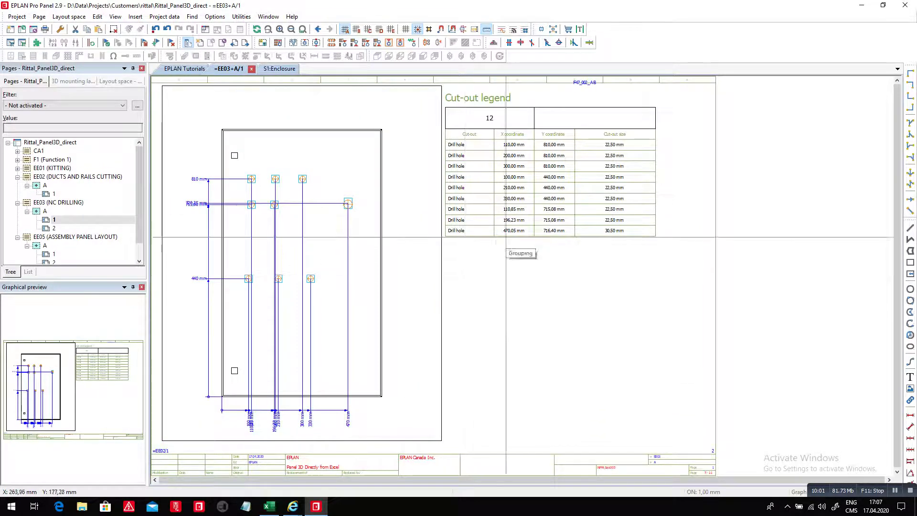
pyautogui.press('pagedown')
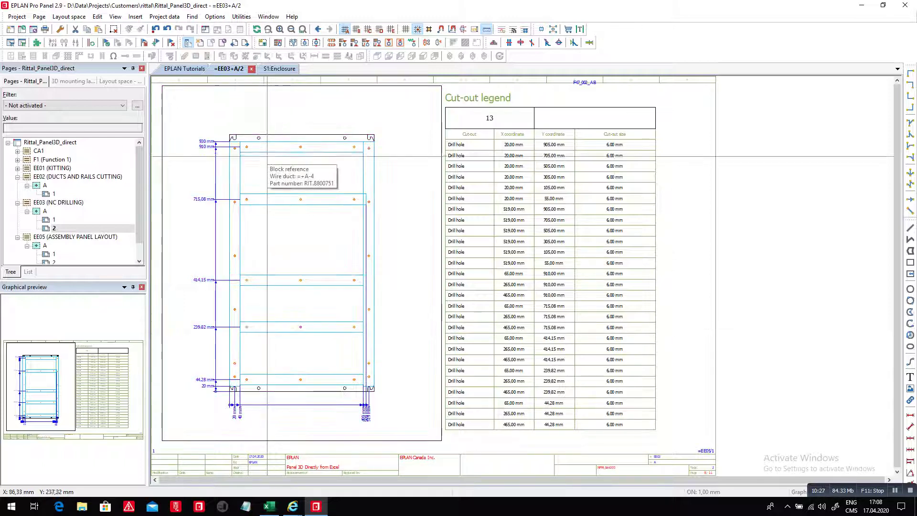
# Look over the NFPA_bas005_Bom parts list in Excel and the S1:Enclosure layout space in an isometric 3D view.
pyautogui.click(269, 506)
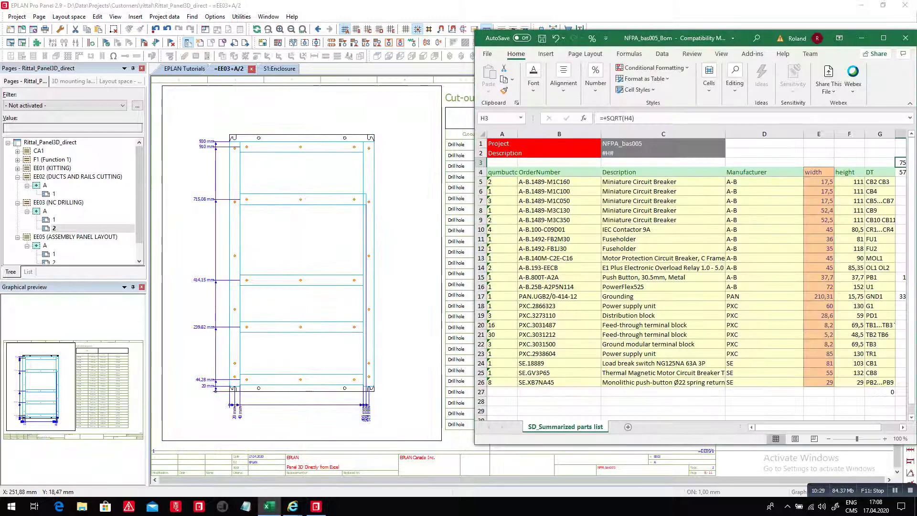
pyautogui.click(223, 87)
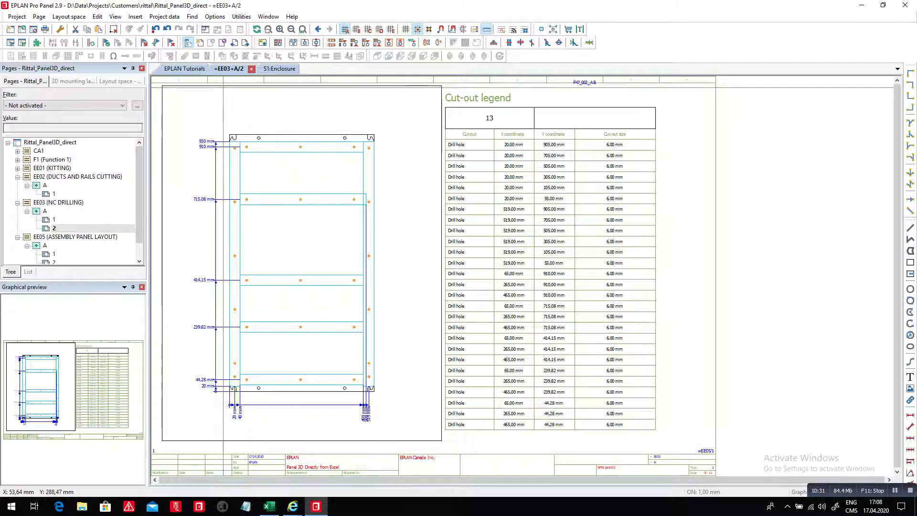
pyautogui.click(279, 69)
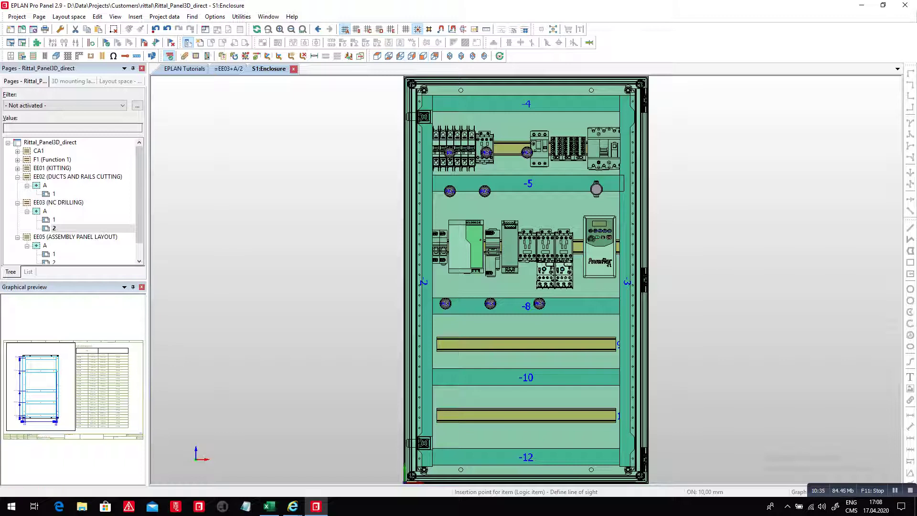
pyautogui.click(449, 55)
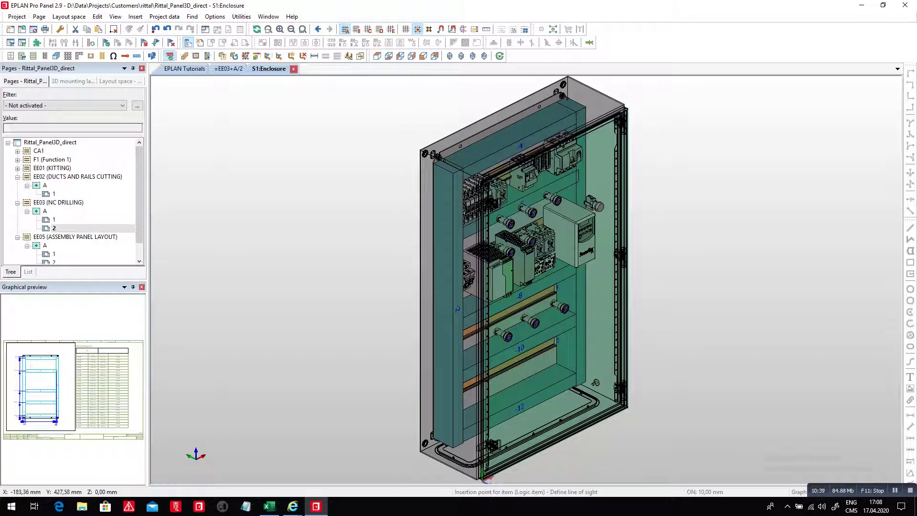
pyautogui.click(269, 507)
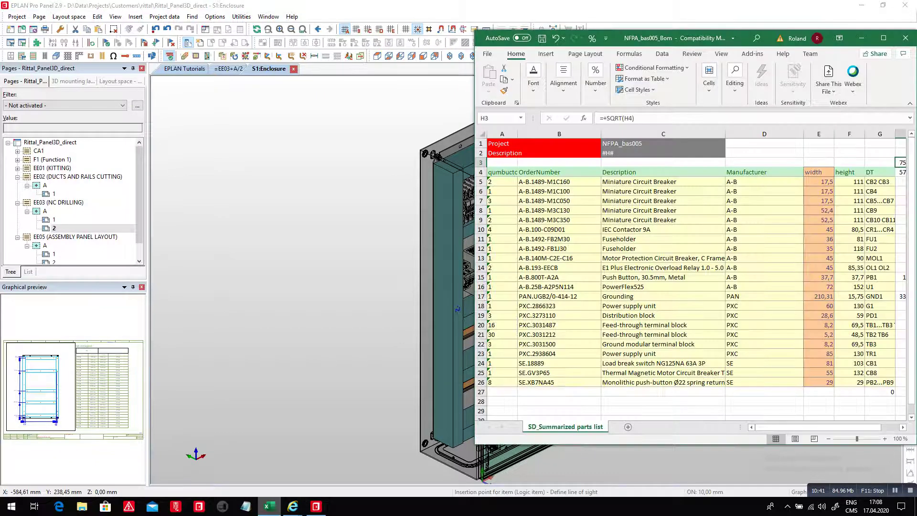